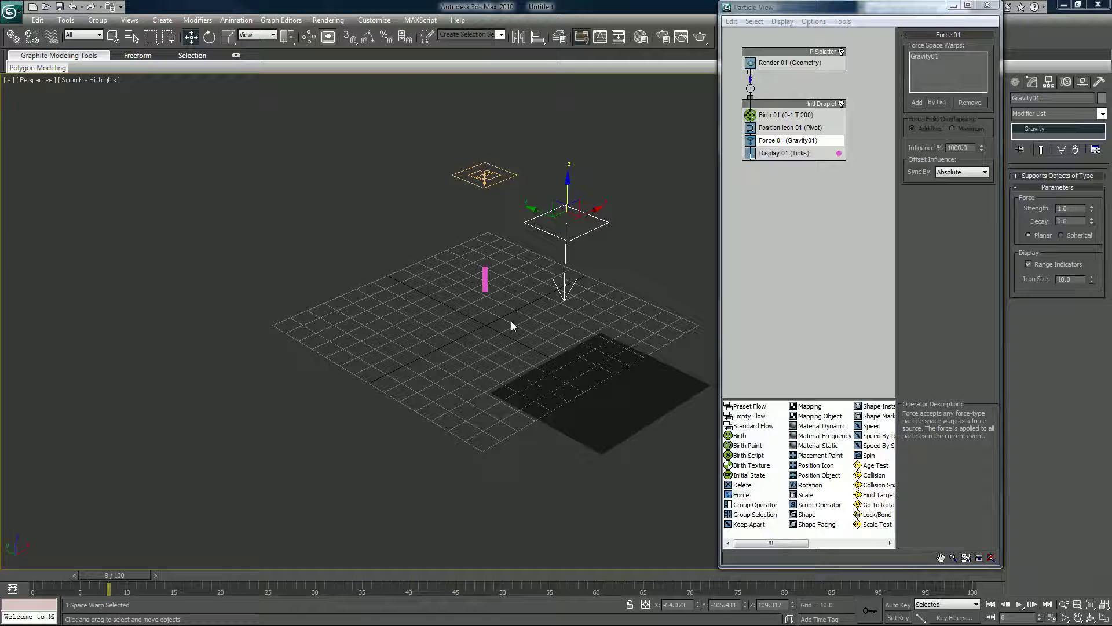
Scrub the animation to frame 6, clear the selection and hide the viewport's home grid
left_click(485, 175)
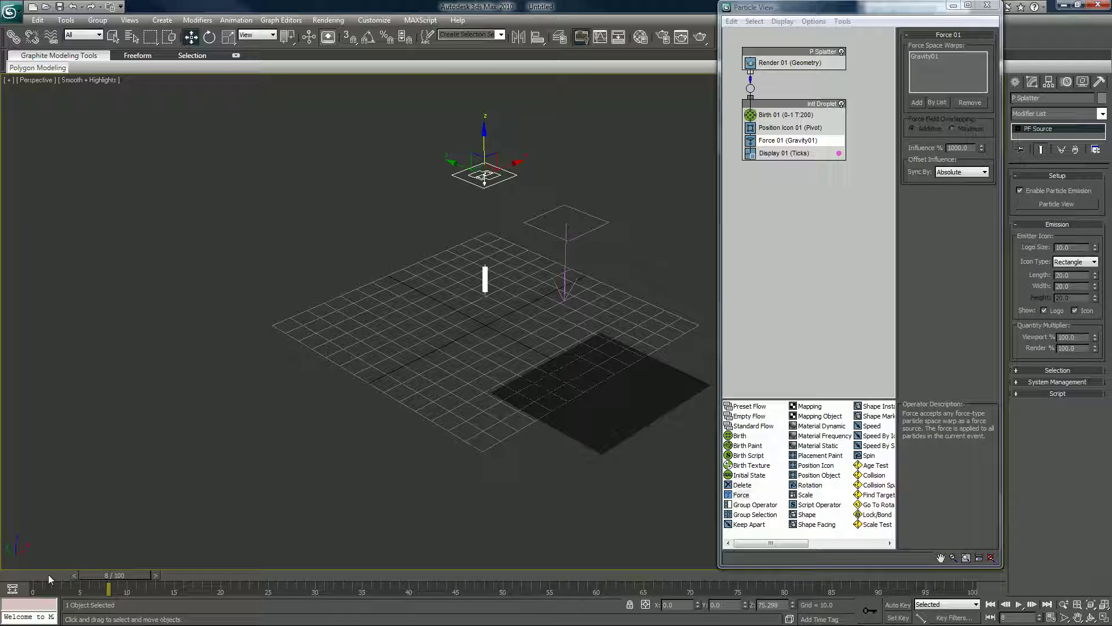
left_click_drag(48, 574, 87, 574)
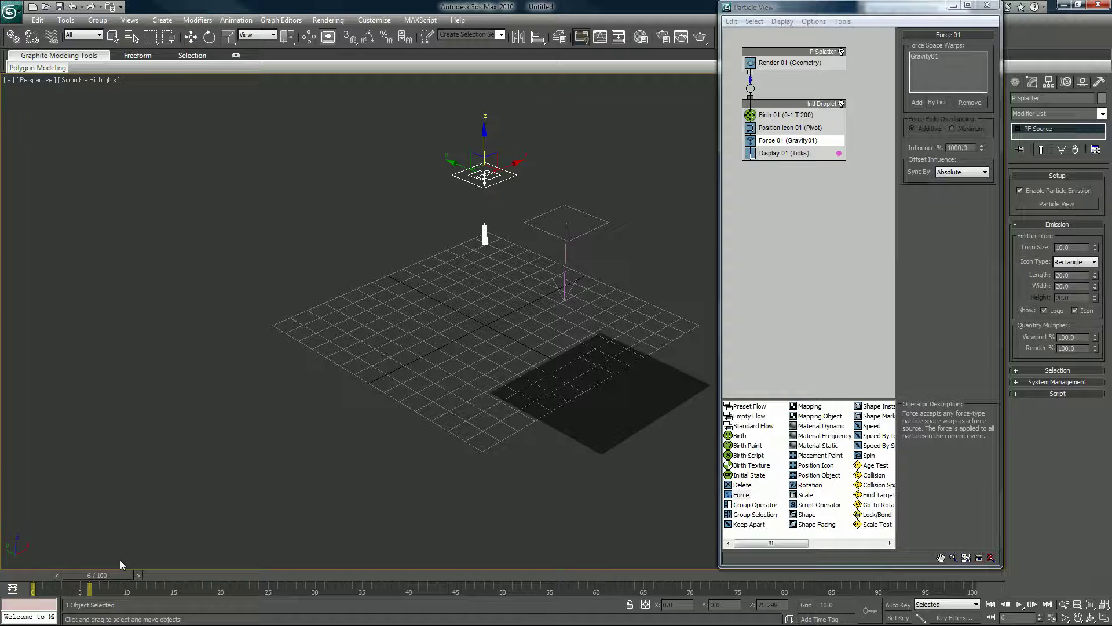
left_click(556, 266)
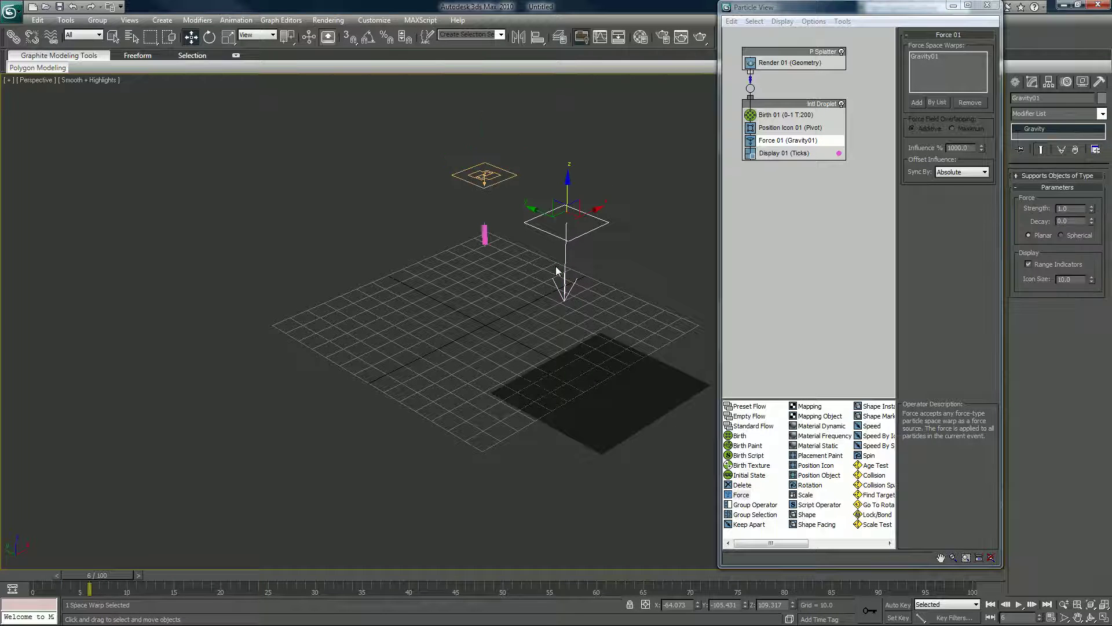
left_click(493, 338)
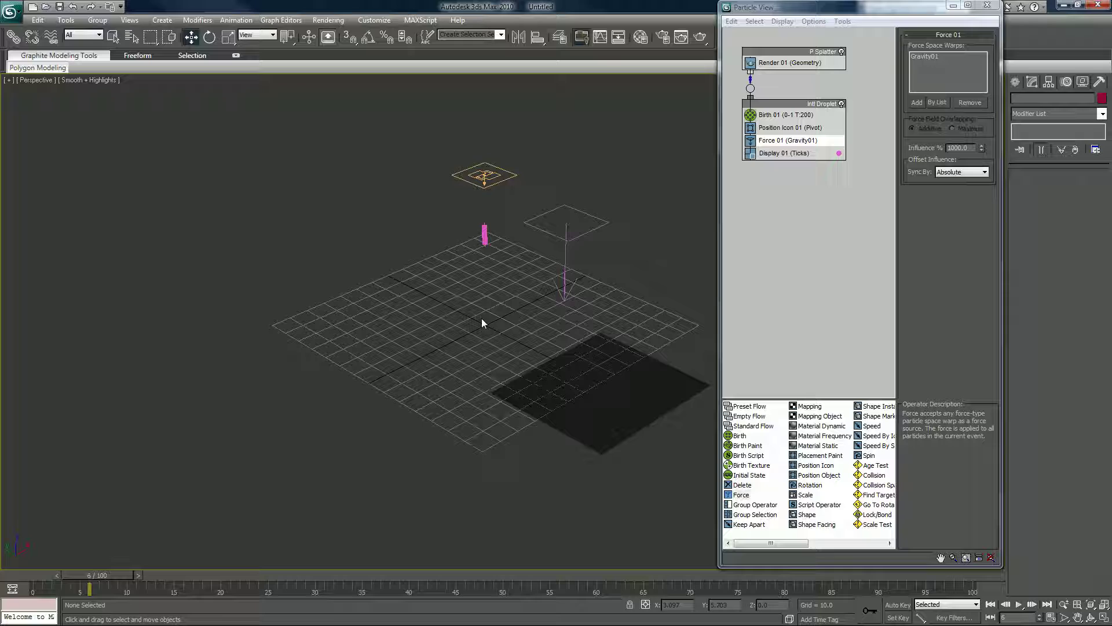
key("g")
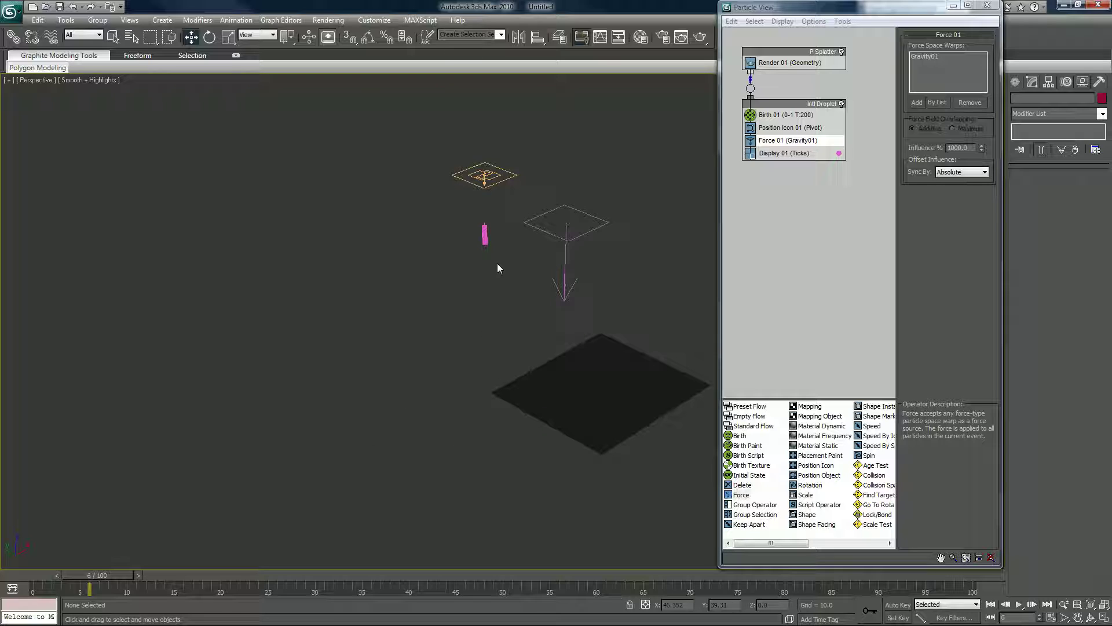
Select the particle source and review the Birth operator's particle amount
left_click(484, 236)
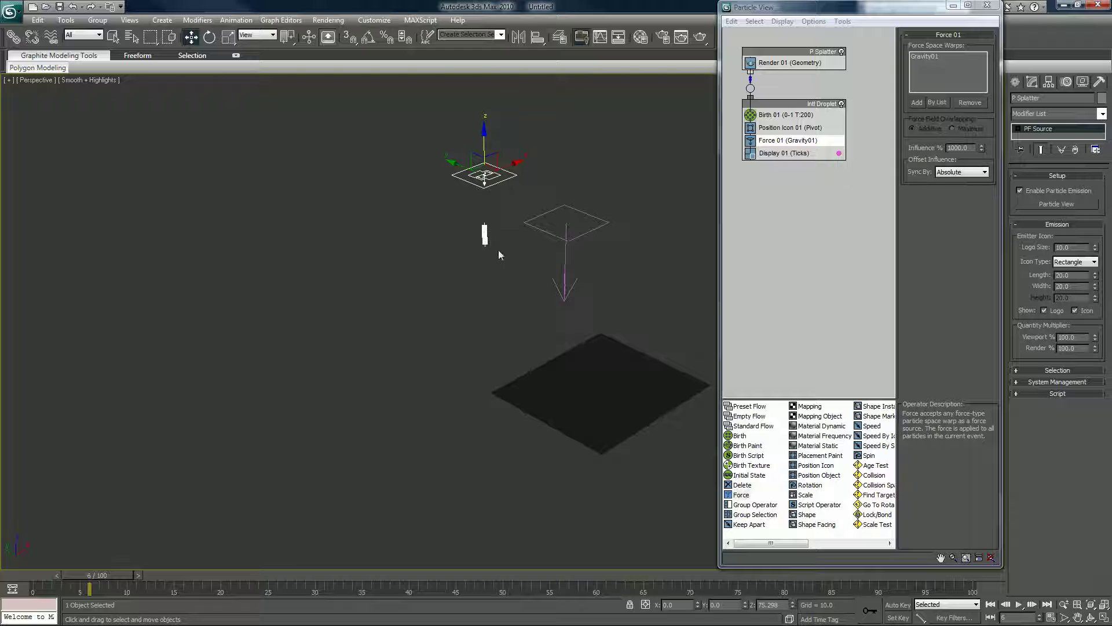
left_click(773, 116)
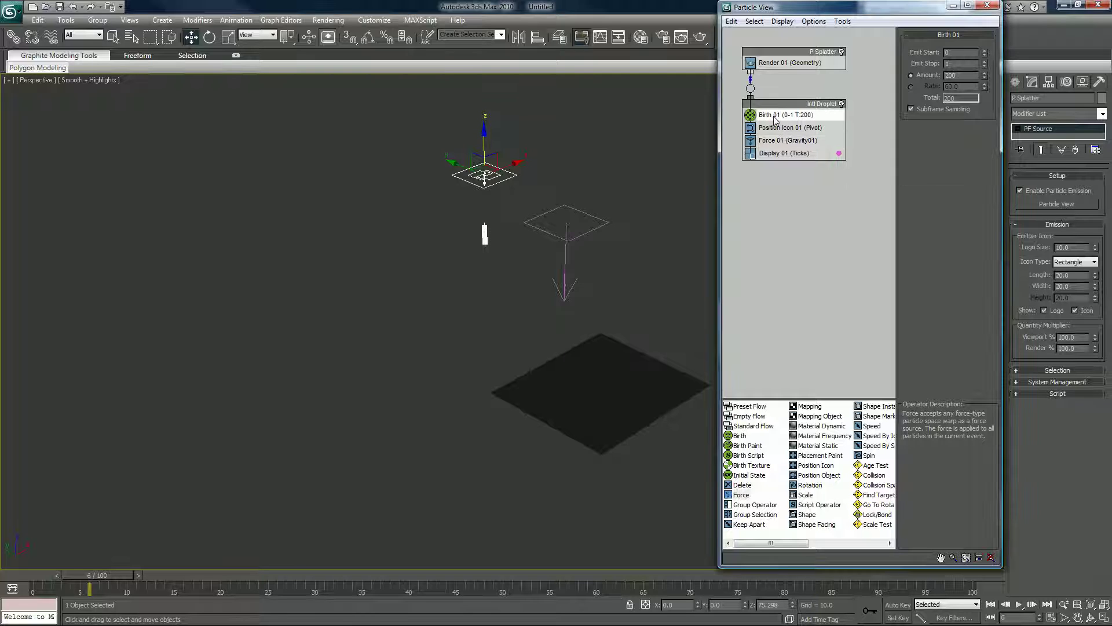
double_click(953, 75)
Set the Display operator's type to Dots and its particle colour to white
left_click(786, 156)
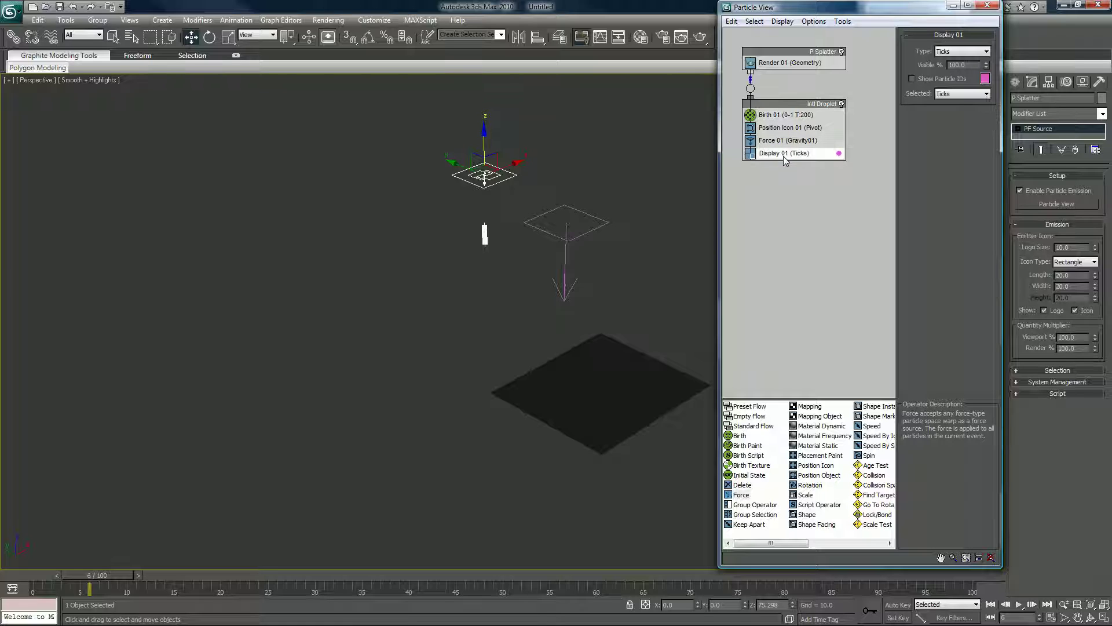
left_click(959, 52)
left_click(957, 76)
left_click(959, 52)
left_click(959, 70)
left_click(986, 78)
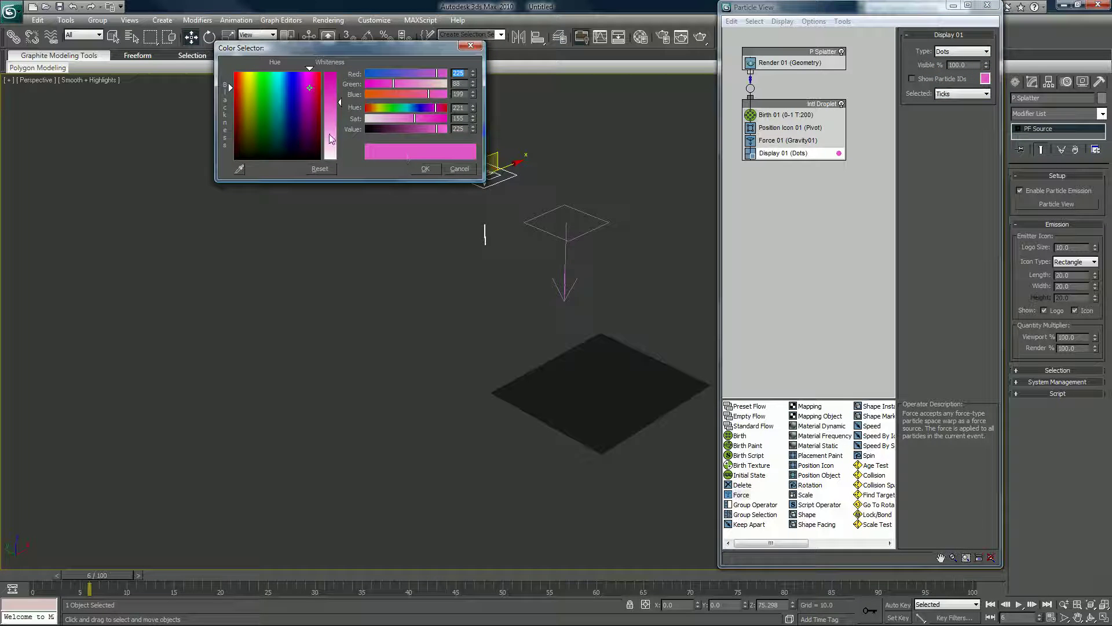
left_click_drag(330, 138, 336, 165)
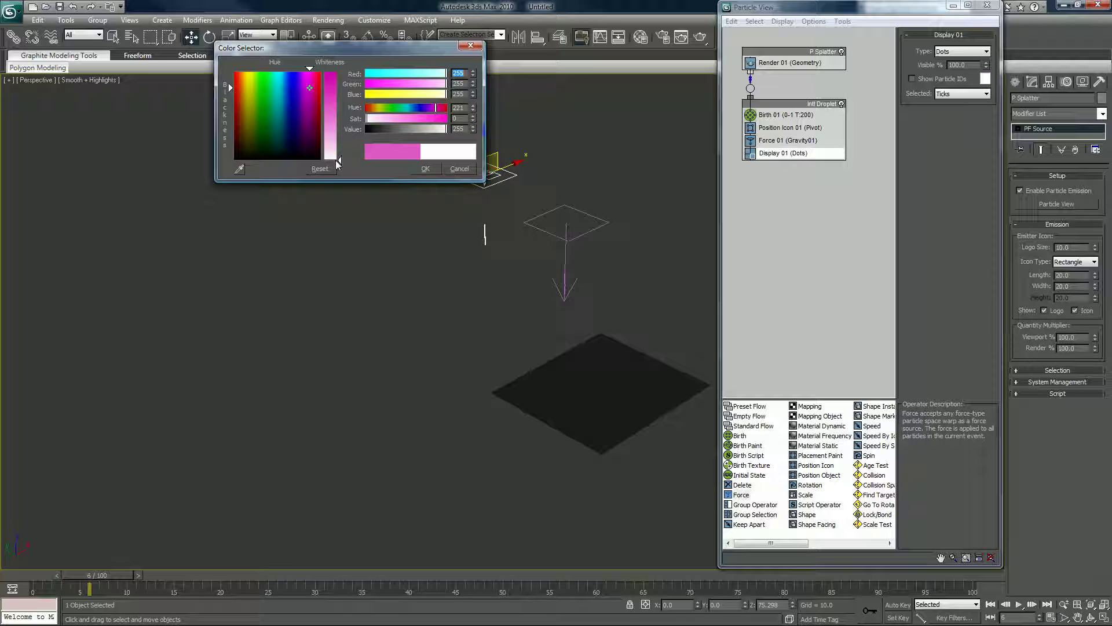
left_click(424, 170)
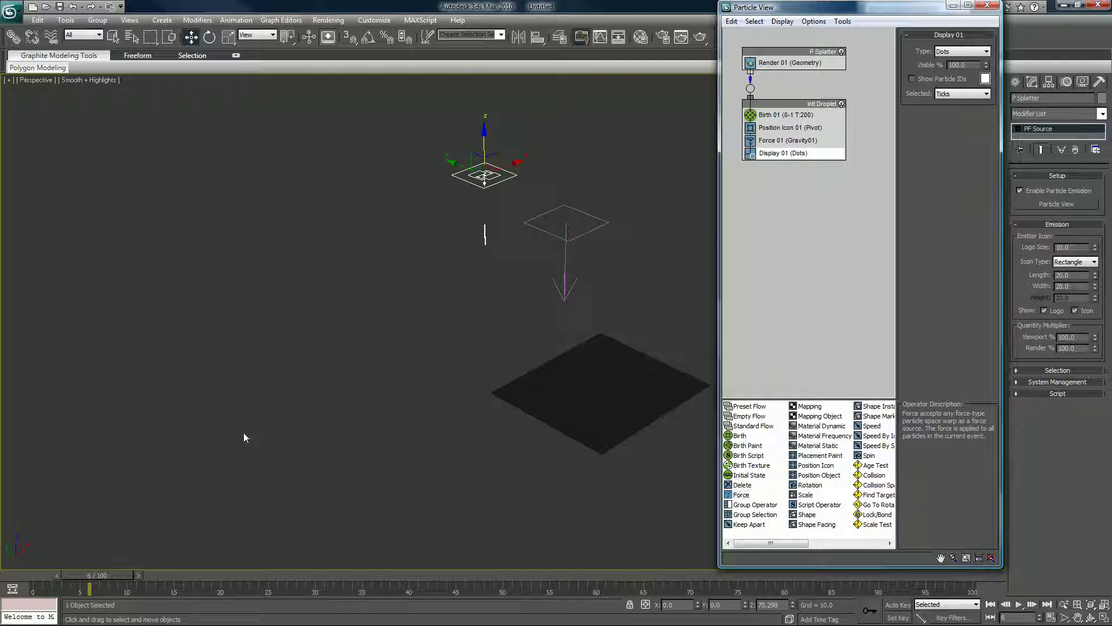
Insert a Speed By Surface operator between Position Icon and Force, with the dark plane as its surface geometry
left_click_drag(42, 576, 89, 581)
left_click(757, 372)
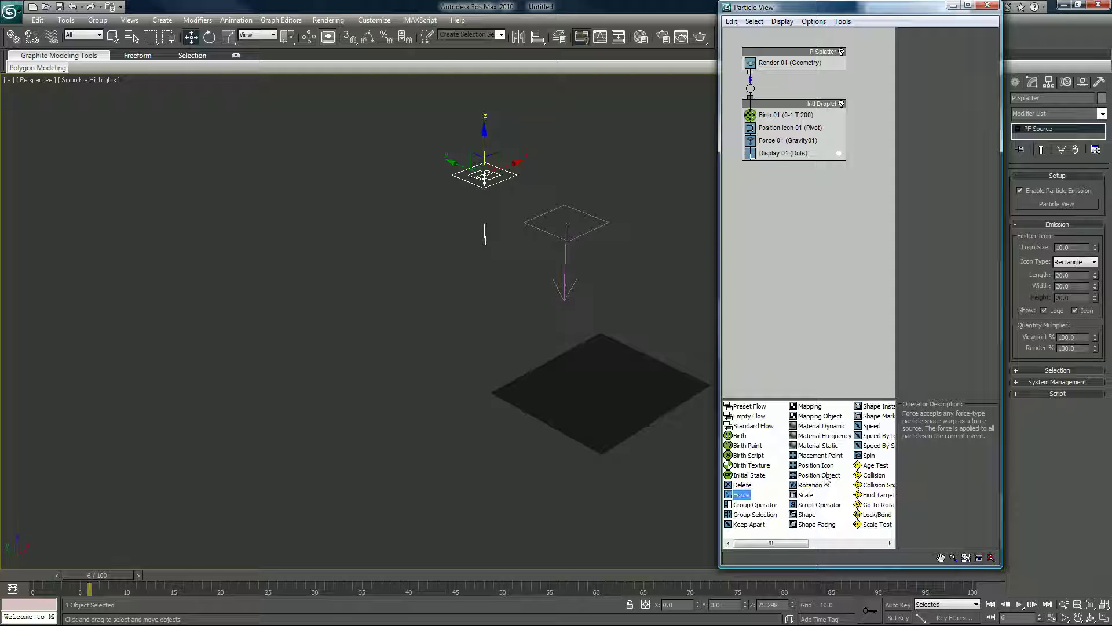
scroll(825, 484, "down", 1)
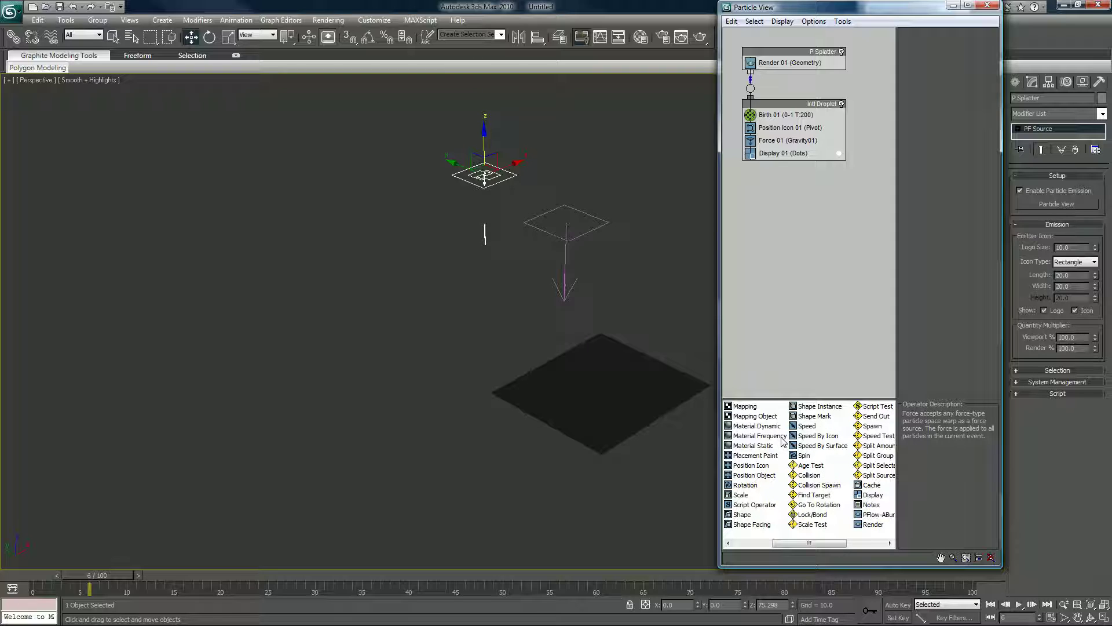
left_click_drag(818, 446, 815, 140)
left_click(814, 140)
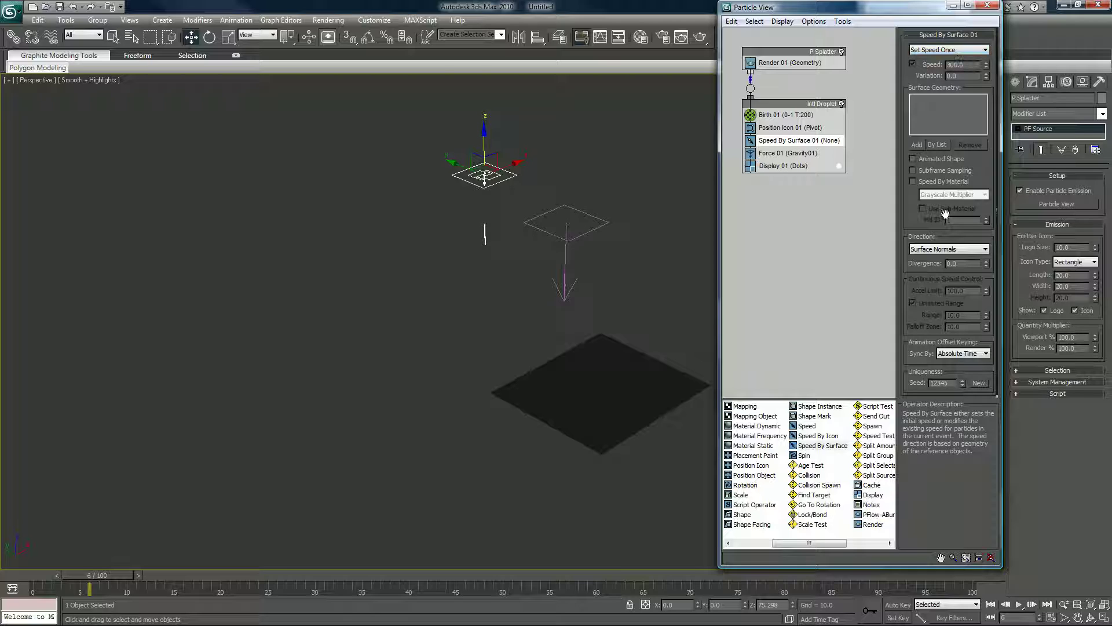
left_click(919, 145)
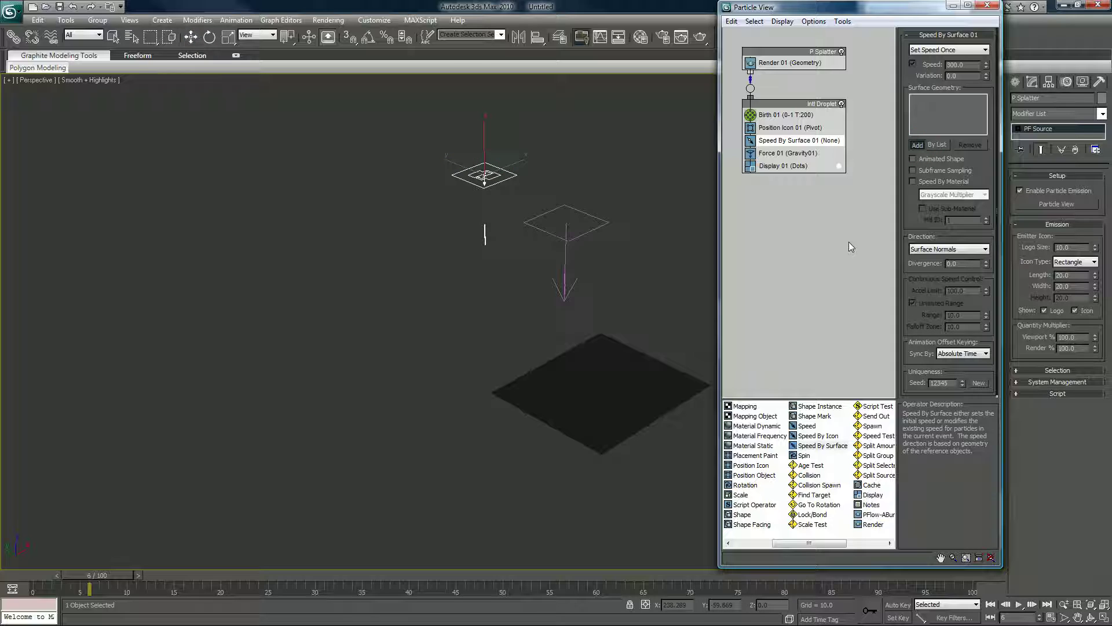
left_click(651, 389)
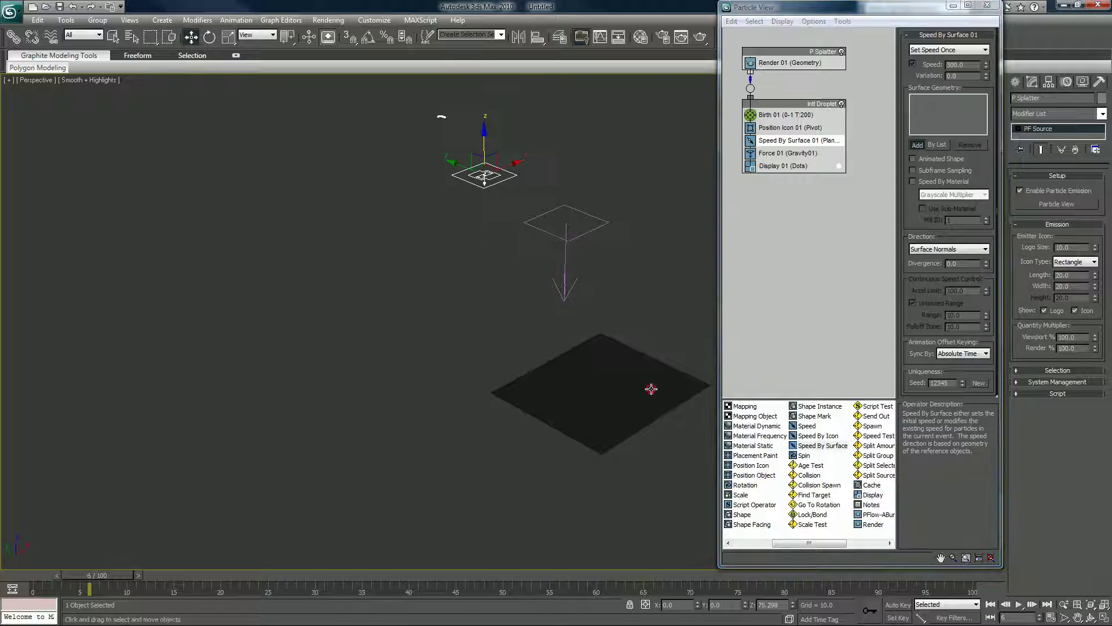
Rename the dark plane as Gound Plane
left_click(608, 390)
left_click(1025, 98)
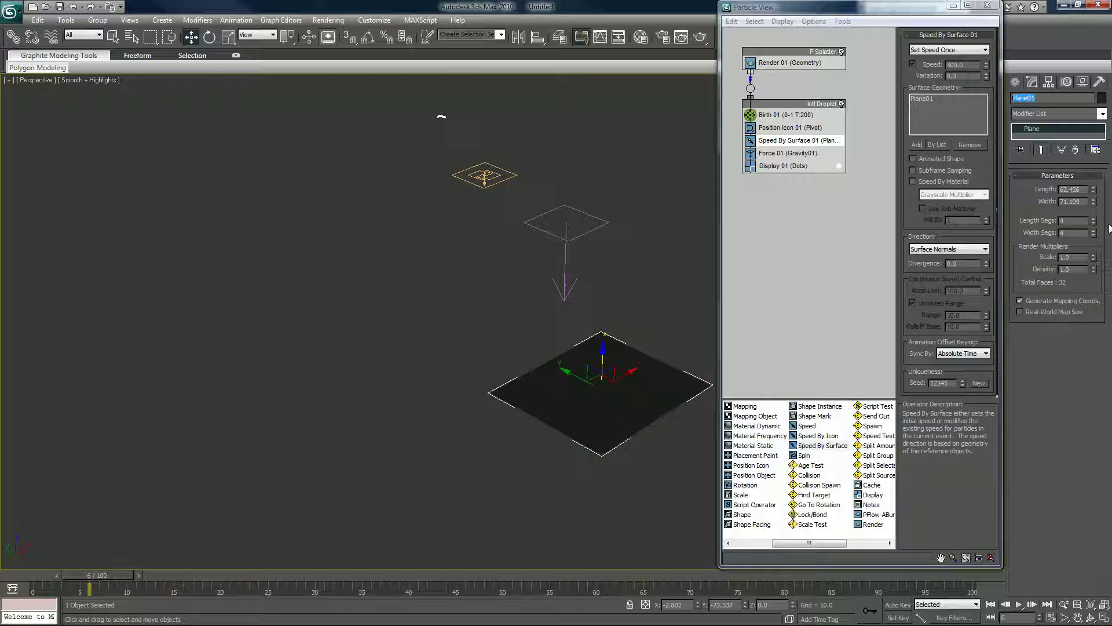
key("BackSpace")
type("Gound Plas")
type("ane")
key("BackSpace")
key("Return")
Enlarge the modifier stack and widen the command panel, moving the Particle View window clear of it
left_click_drag(1022, 171, 1023, 204)
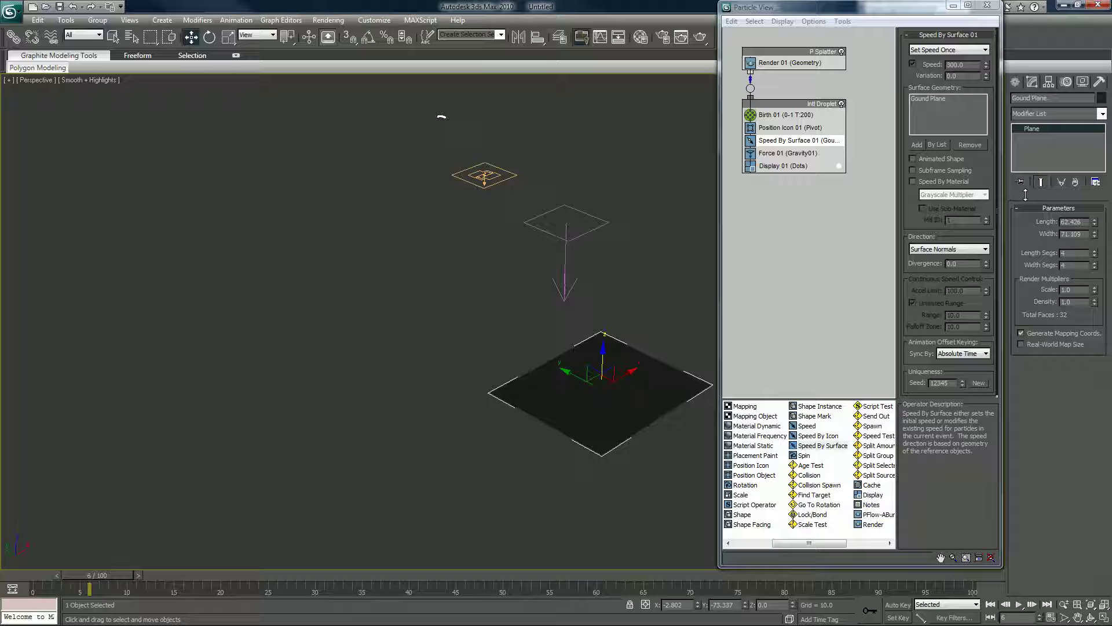
left_click_drag(907, 14, 764, 29)
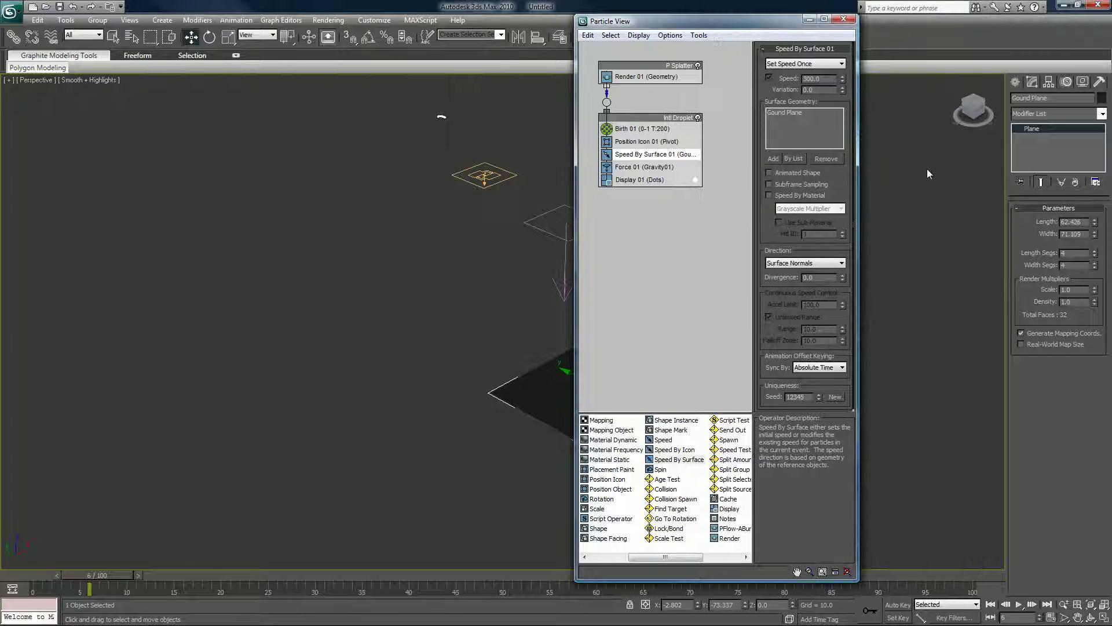
left_click_drag(1006, 199, 862, 199)
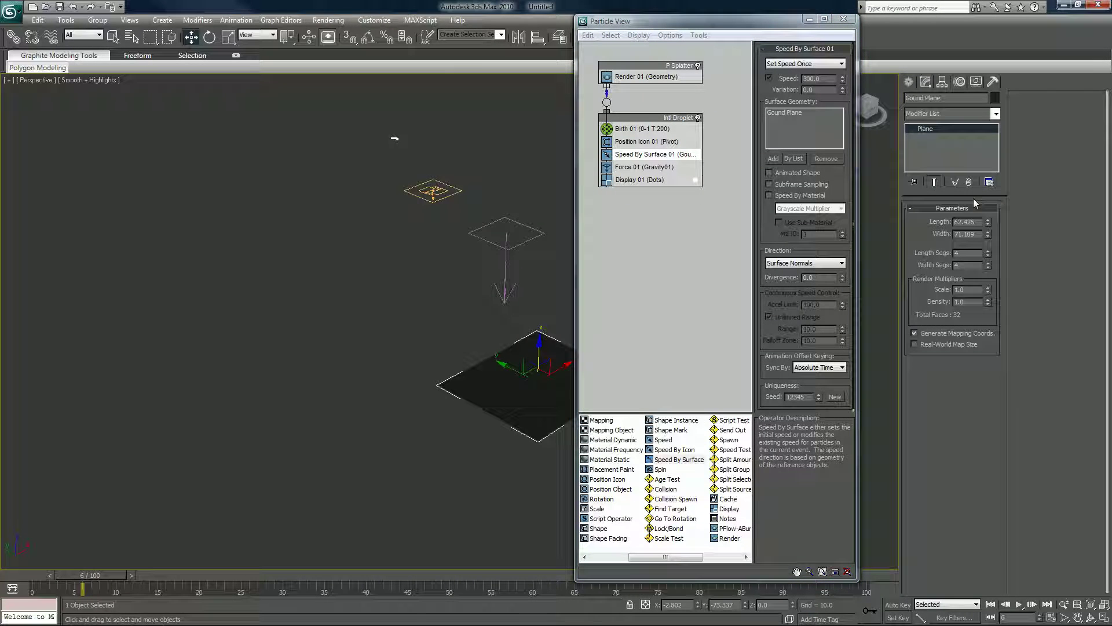
left_click_drag(786, 28, 821, 29)
middle_click_drag(539, 308, 475, 334)
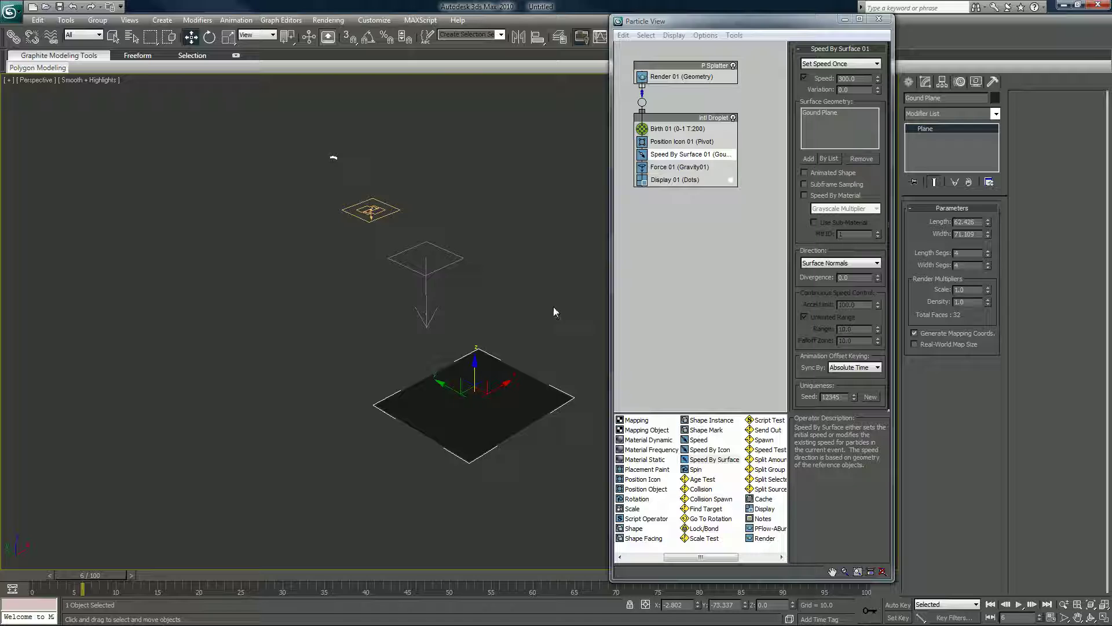
Try replacing the Speed By Surface operator with a Speed By Icon operator and scrub the animation to frame 23
left_click(830, 264)
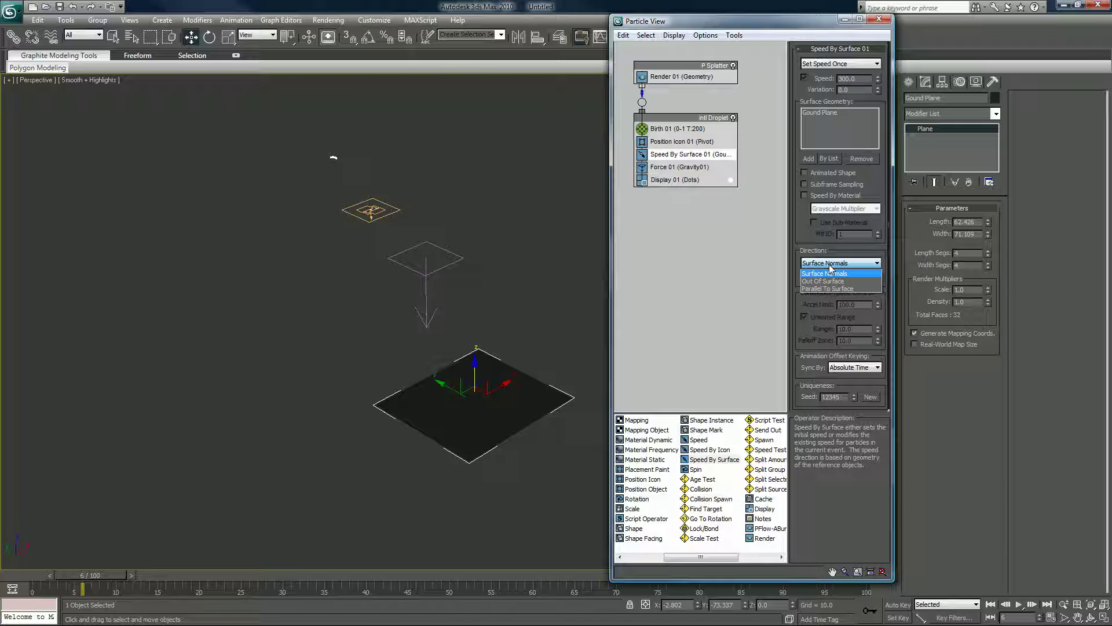
left_click(830, 271)
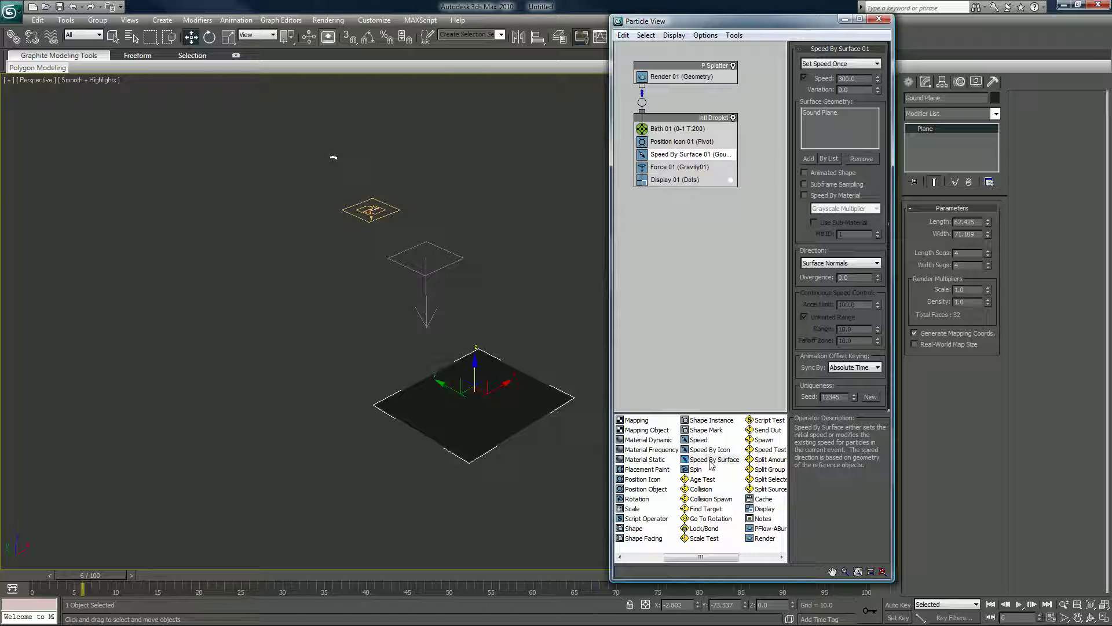
left_click_drag(710, 454, 681, 161)
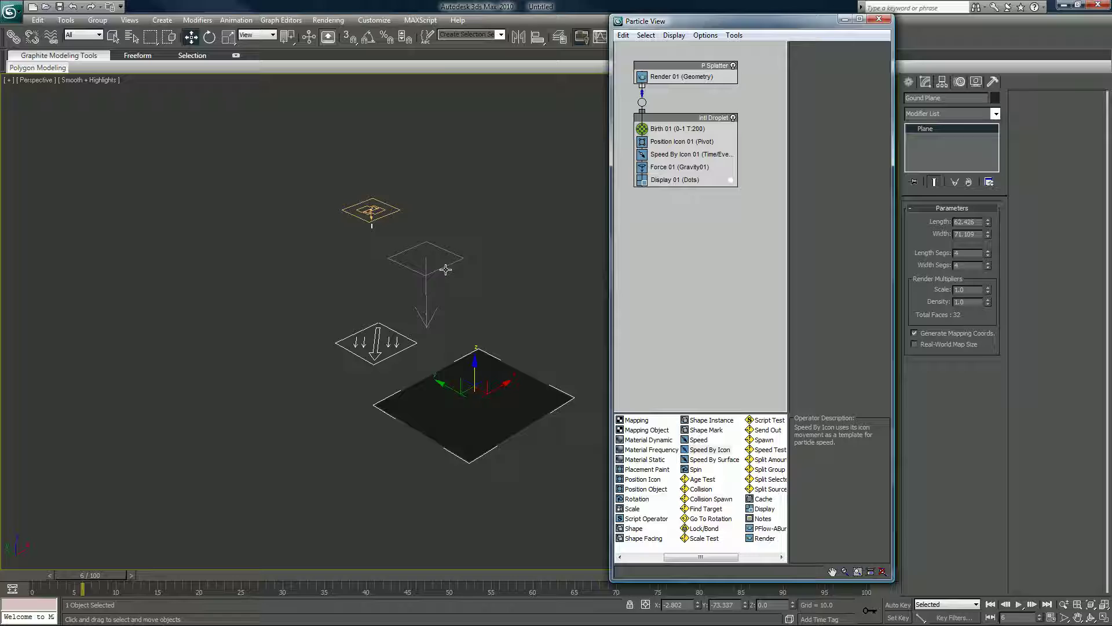
left_click_drag(72, 576, 210, 566)
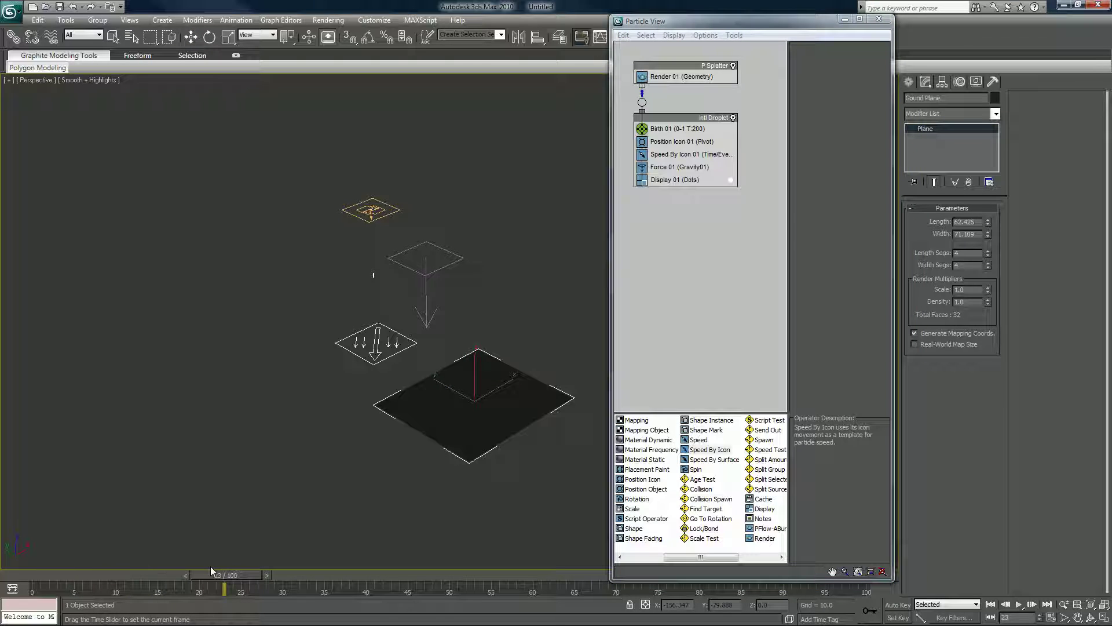
key("w")
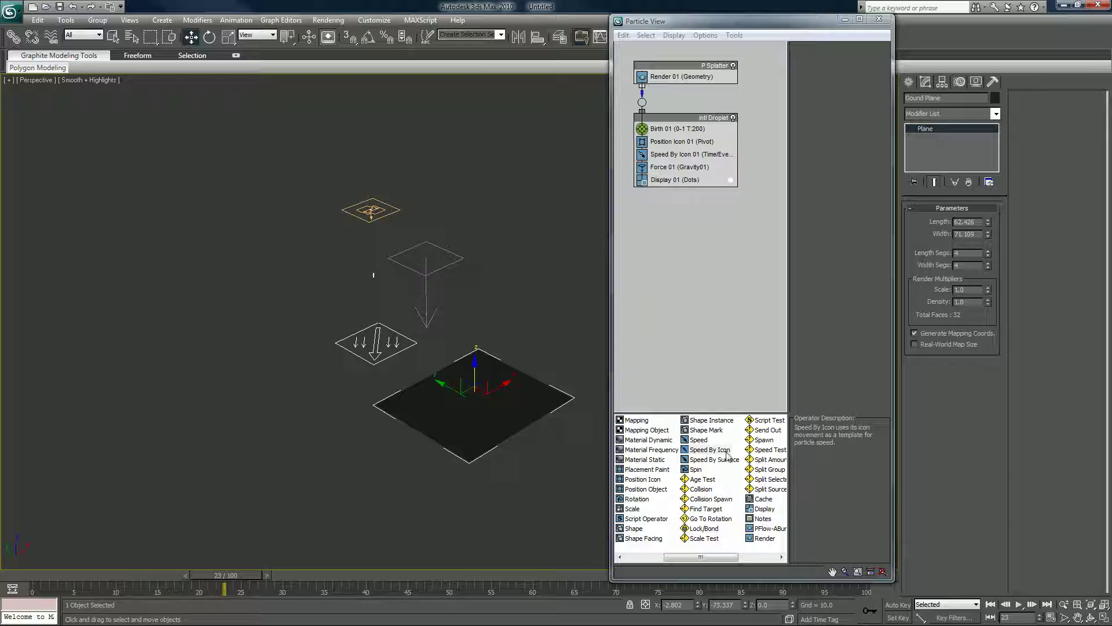
Replace the Speed By Icon operator with Speed By Surface using Gound Plane as surface geometry, and preview the particles at frame 10
left_click_drag(714, 460, 697, 155)
left_click(695, 154)
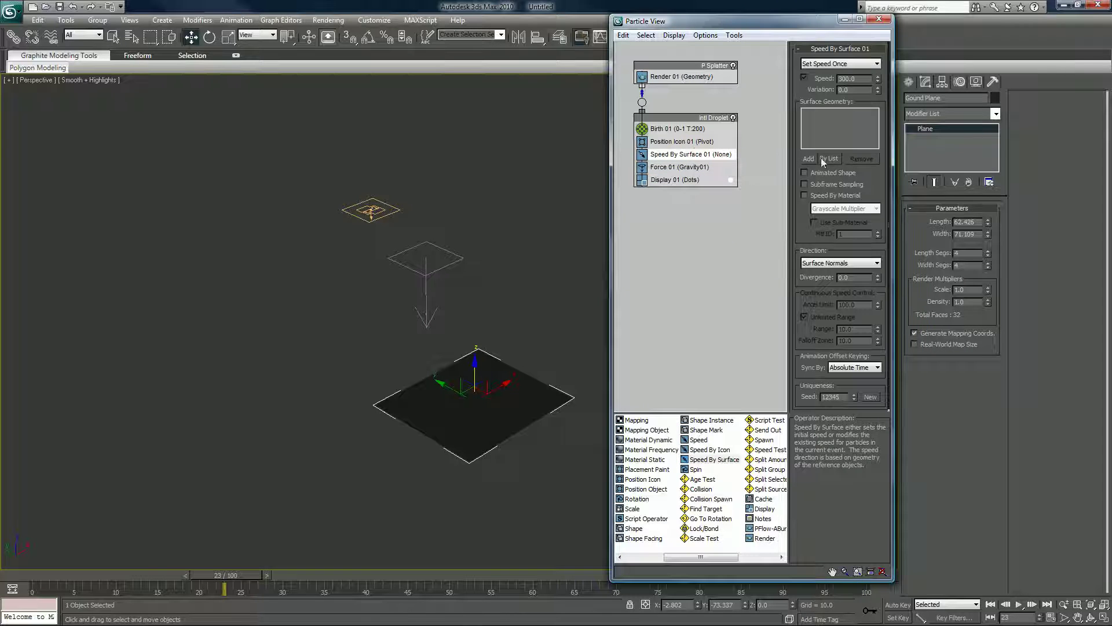
left_click(630, 328)
left_click(536, 405)
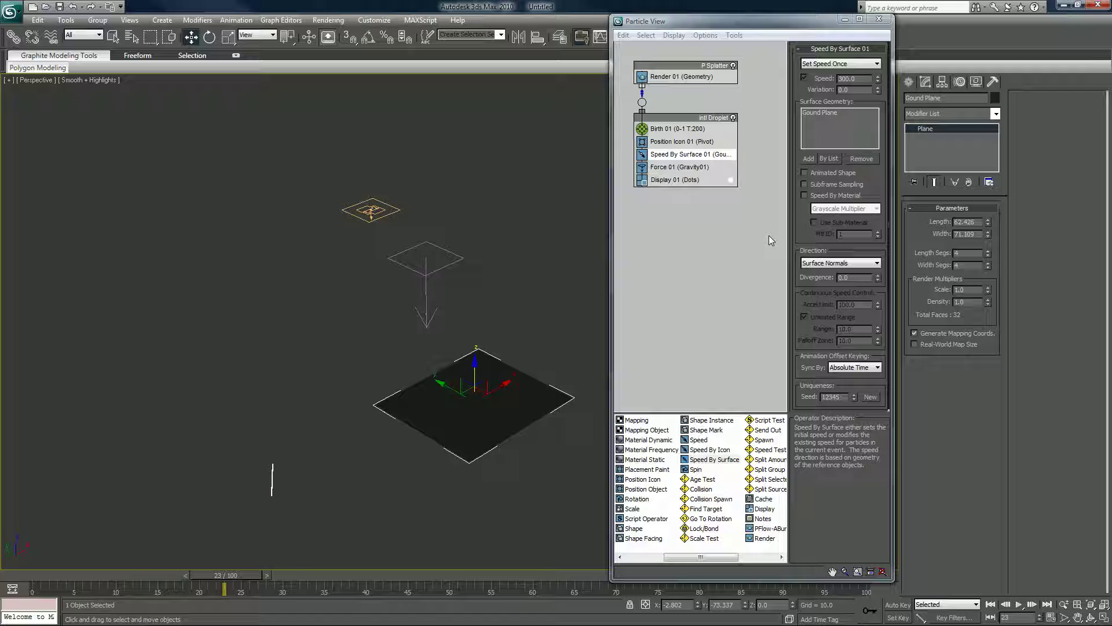
left_click_drag(41, 577, 123, 572)
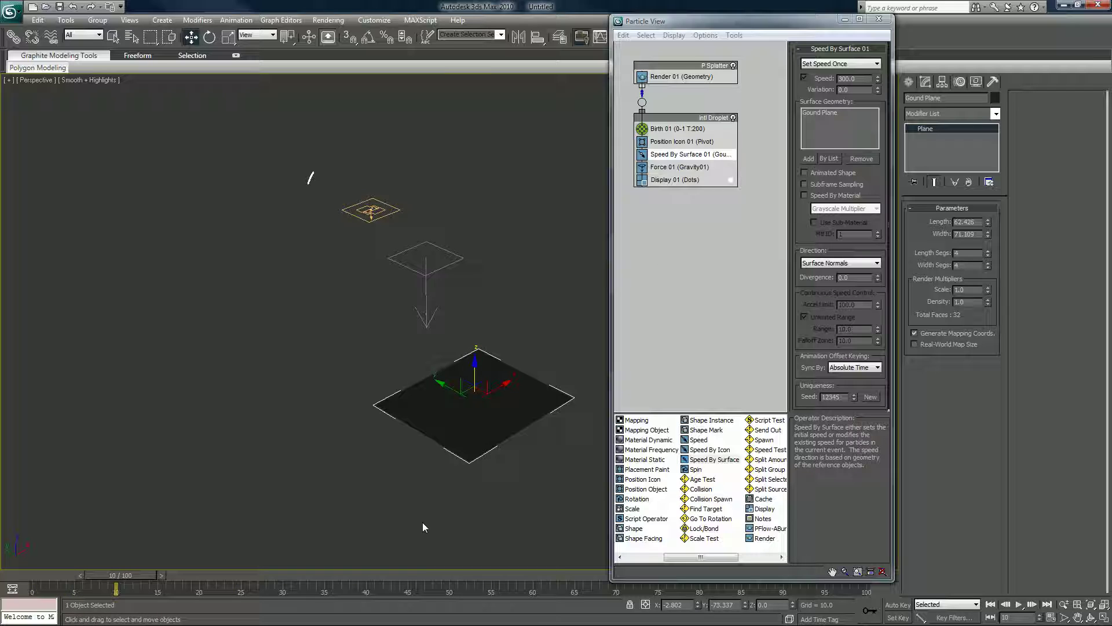
Move the ground plane to the world origin by zeroing its X, Y and Z coordinates
right_click(697, 605)
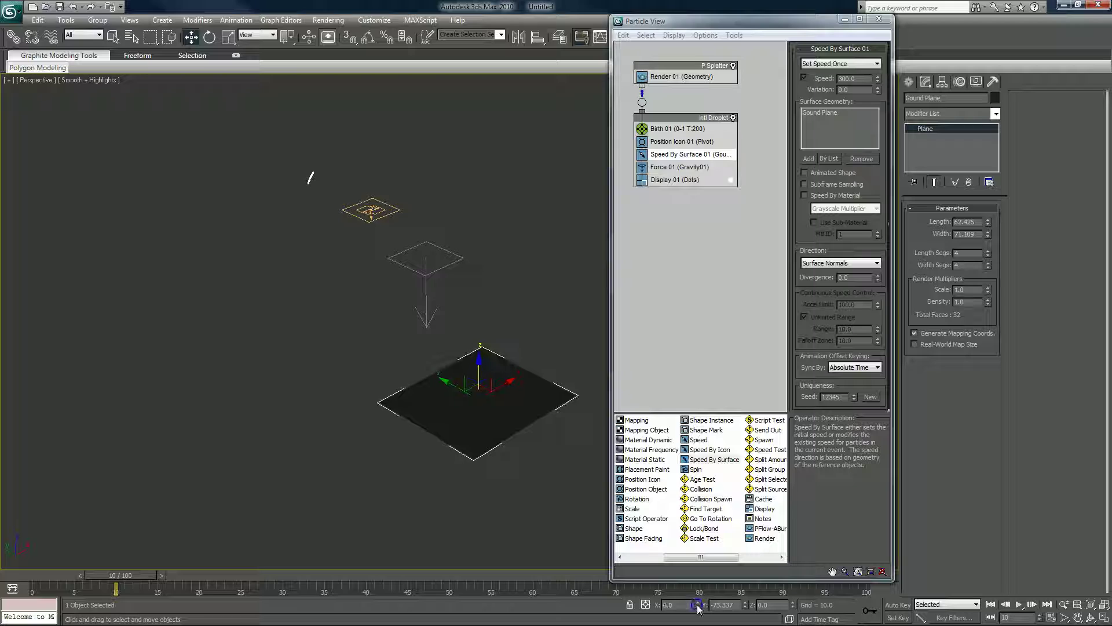
right_click(745, 604)
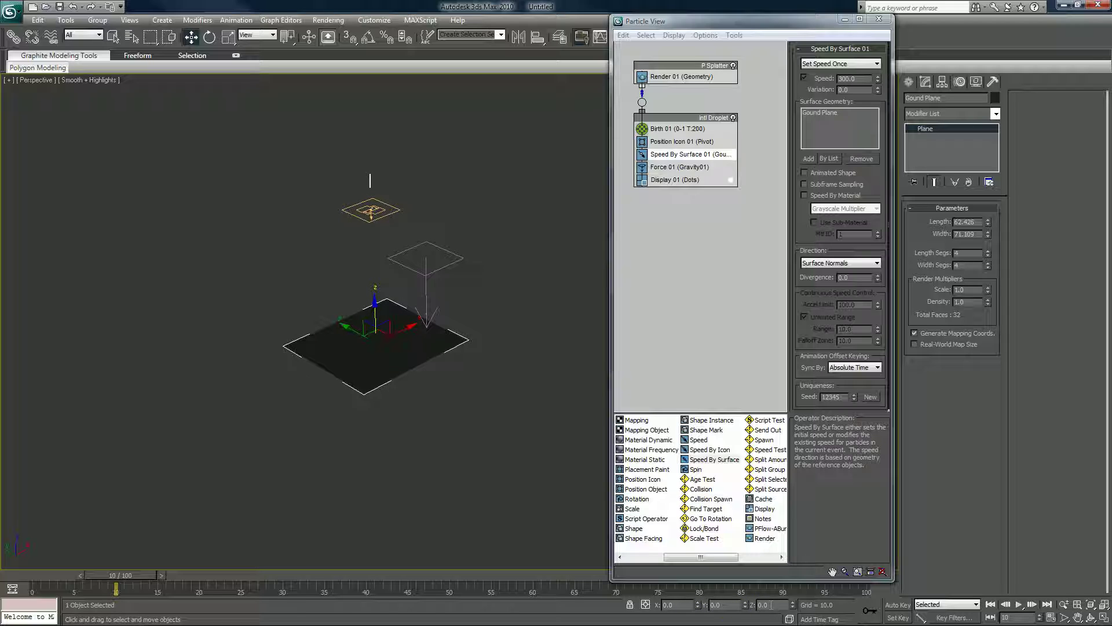
right_click(793, 604)
Set the Speed By Surface operator's speed variation to 150 and its divergence to 12.5
left_click_drag(873, 90, 793, 81)
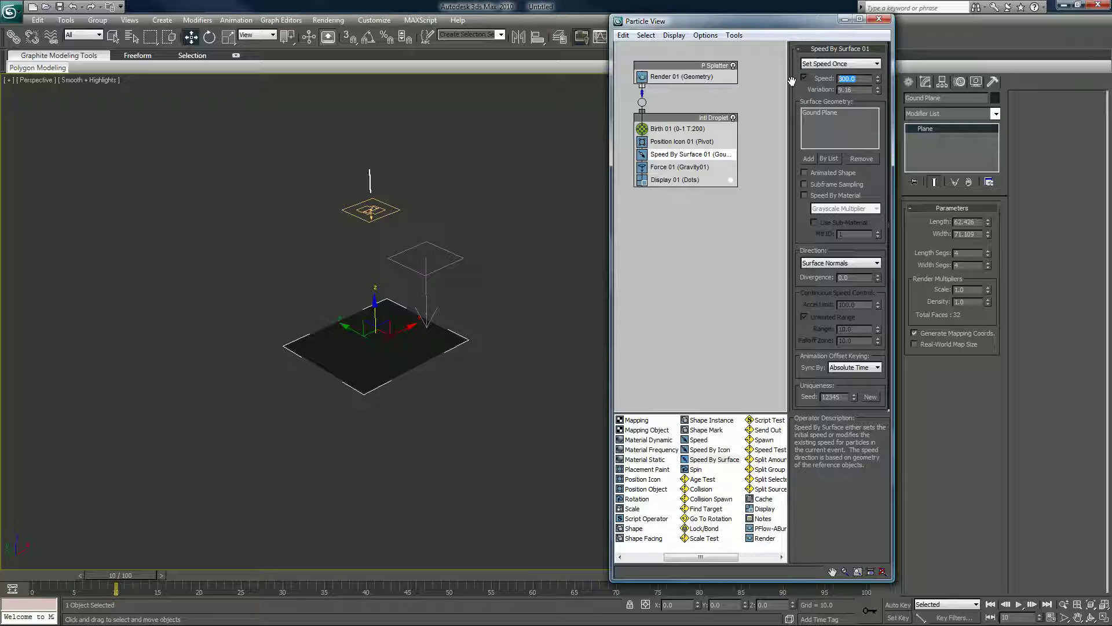
key("Tab")
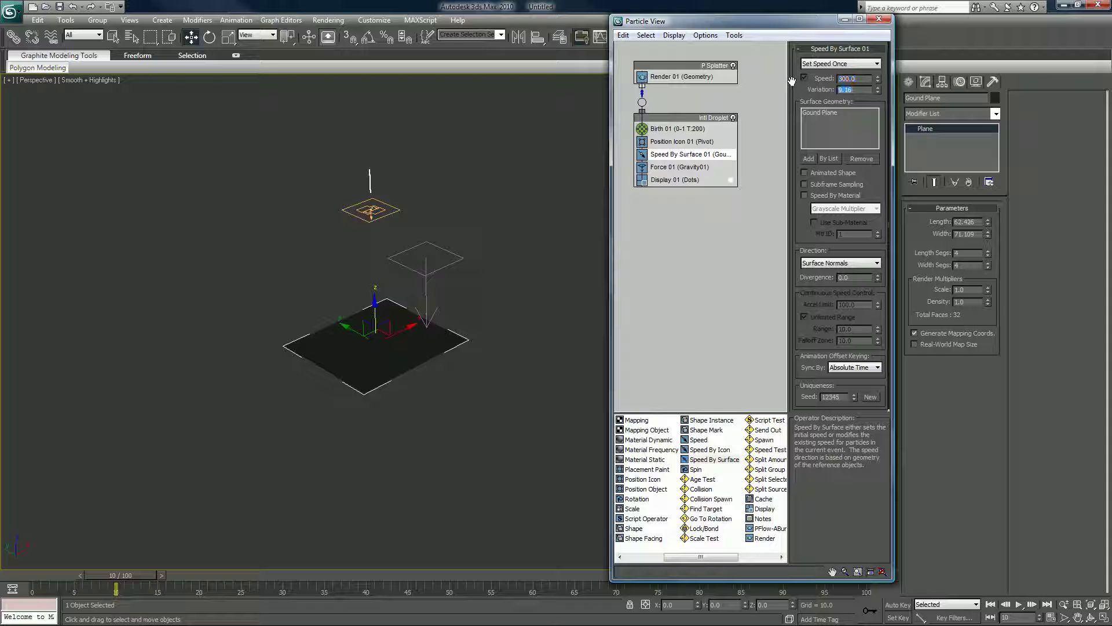
type("150")
key("Return")
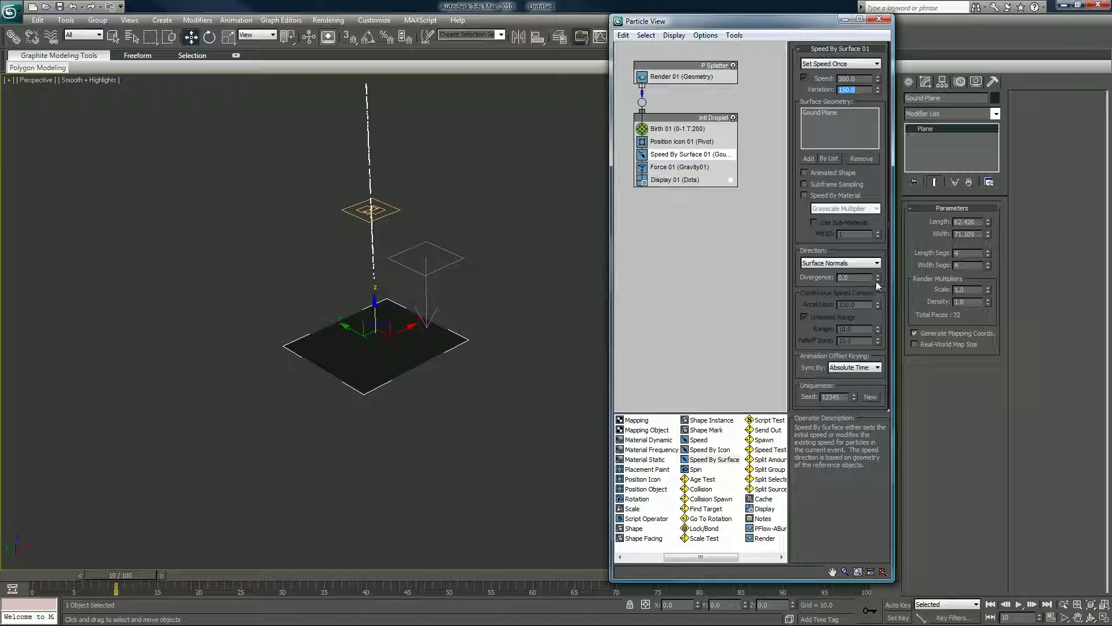
left_click_drag(876, 281, 872, 271)
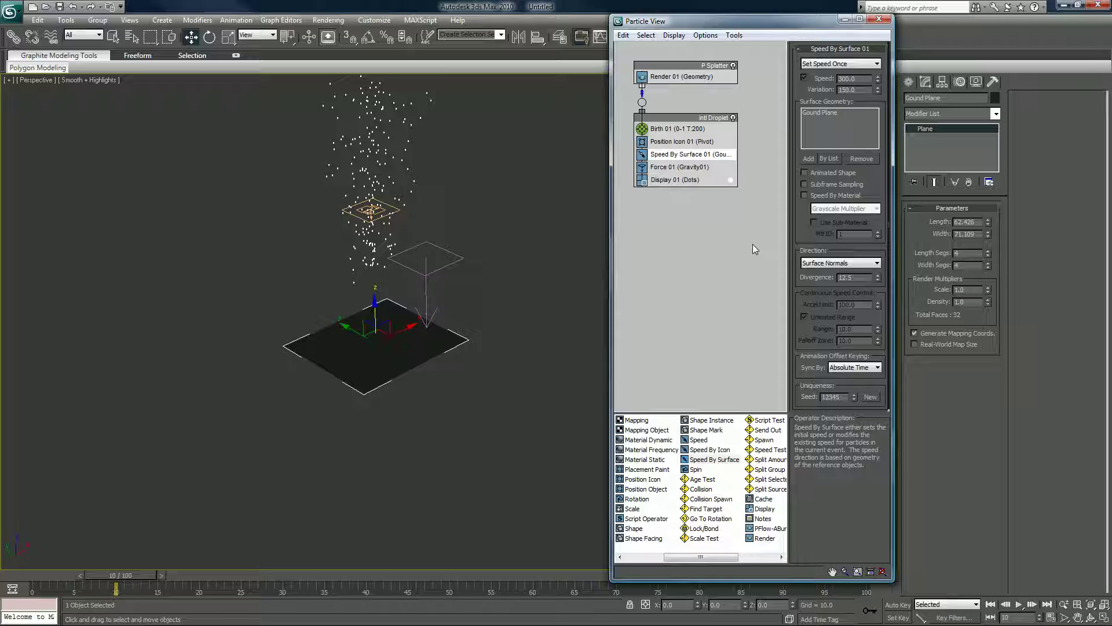
Set the Speed By Surface operator's divergence to 180 and scrub the animation back to frame 0
left_click(878, 280)
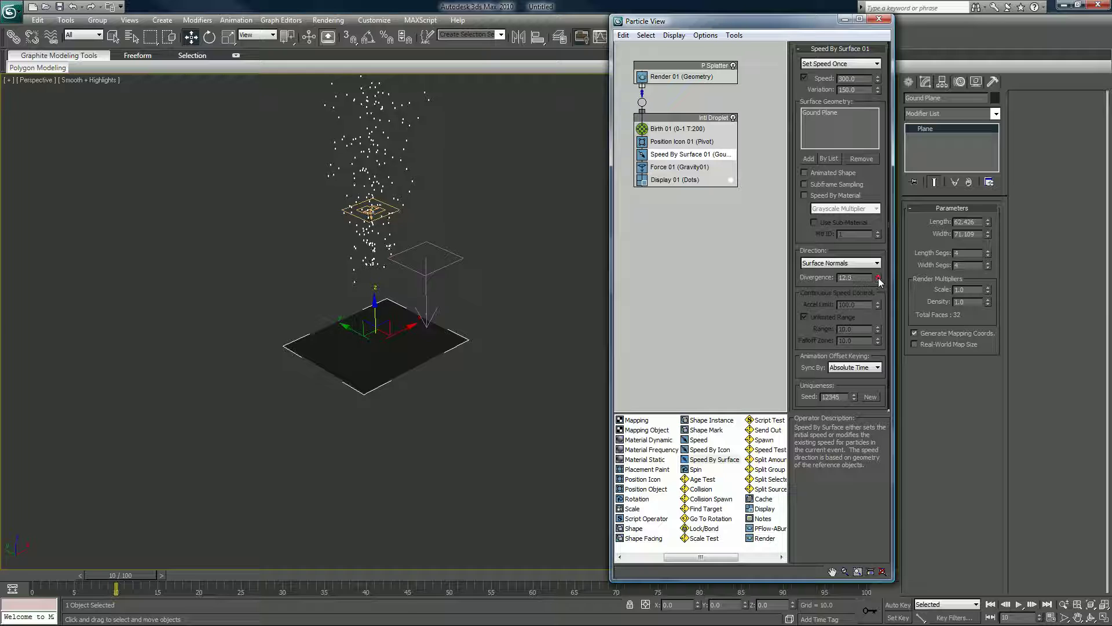
left_click_drag(879, 280, 843, 246)
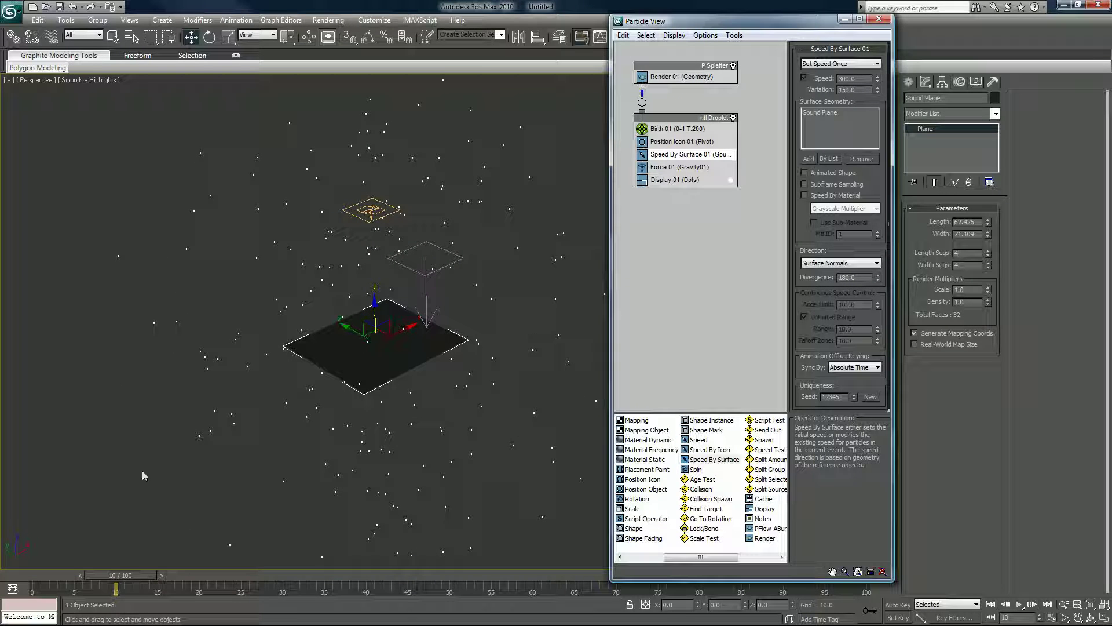
left_click_drag(41, 576, 20, 549)
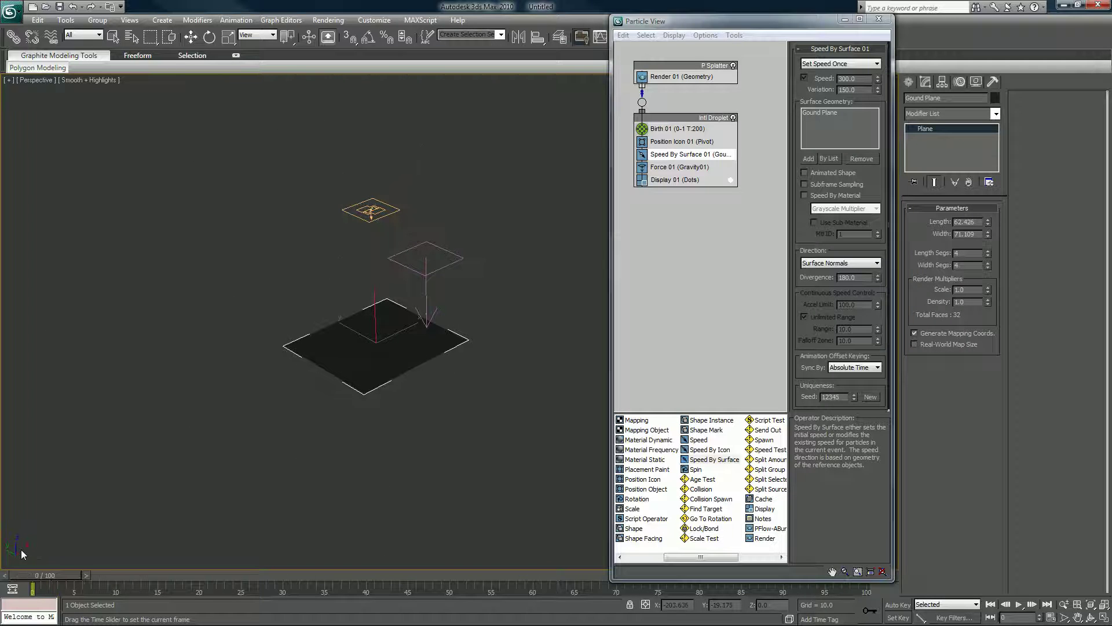
key("w")
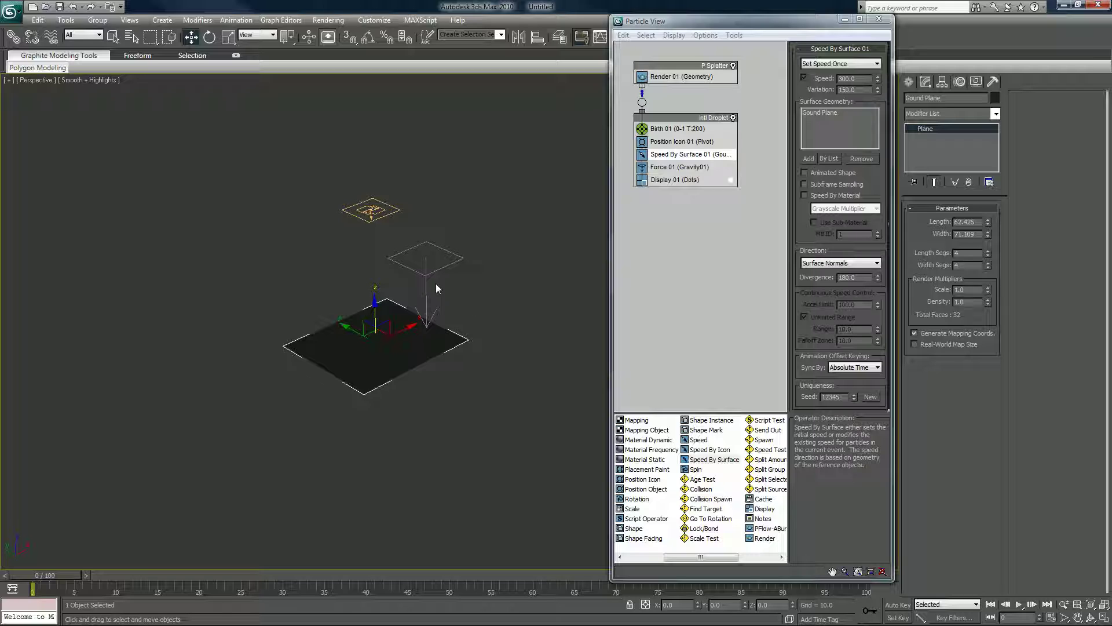
Select the gravity space warp and play the animation from a low side view to examine how the particles fall
left_click(428, 272)
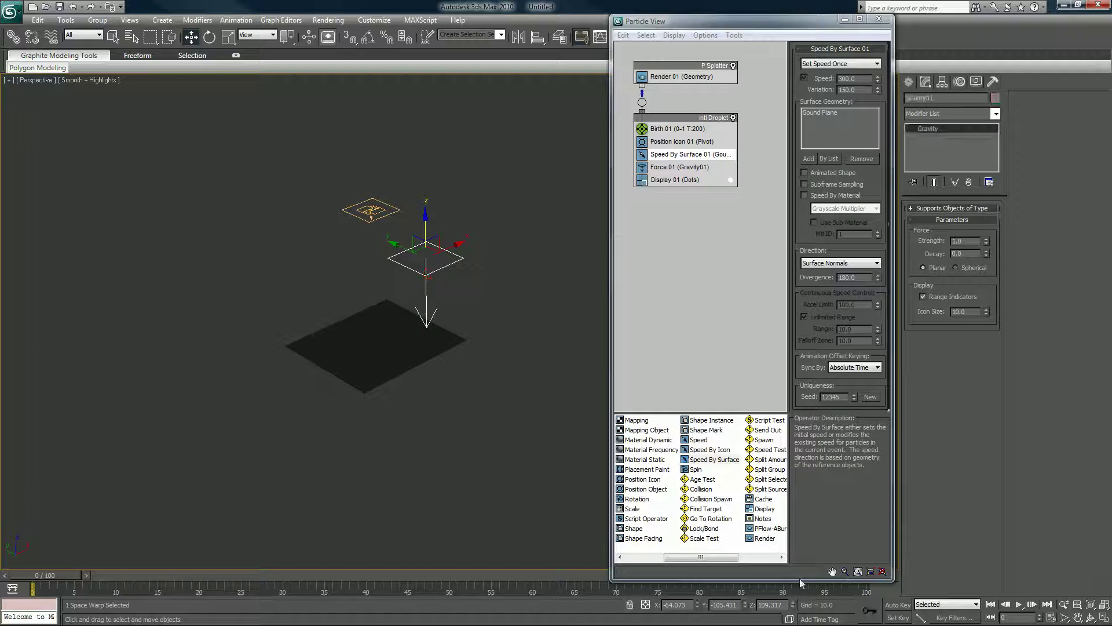
left_click(1018, 604)
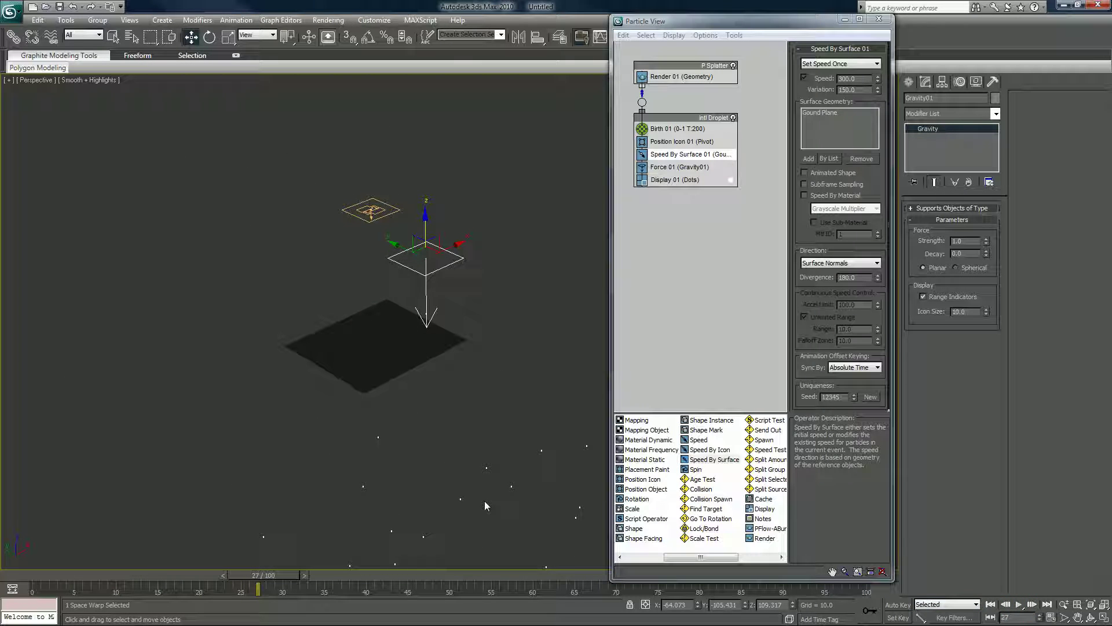
middle_click_drag(484, 501, 433, 490, "alt")
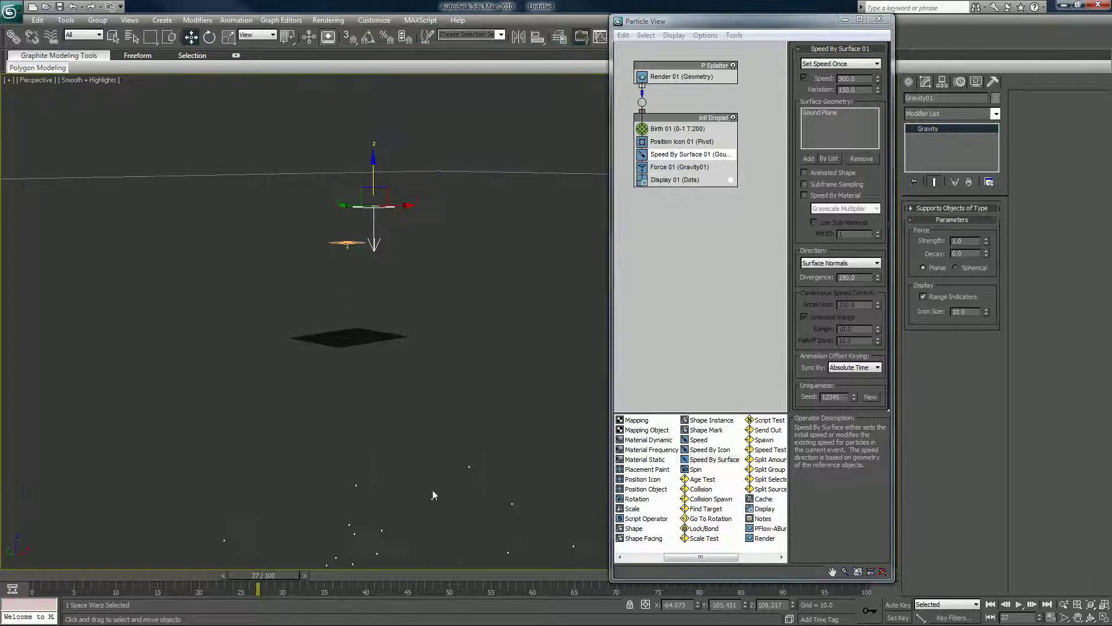
left_click(1019, 605)
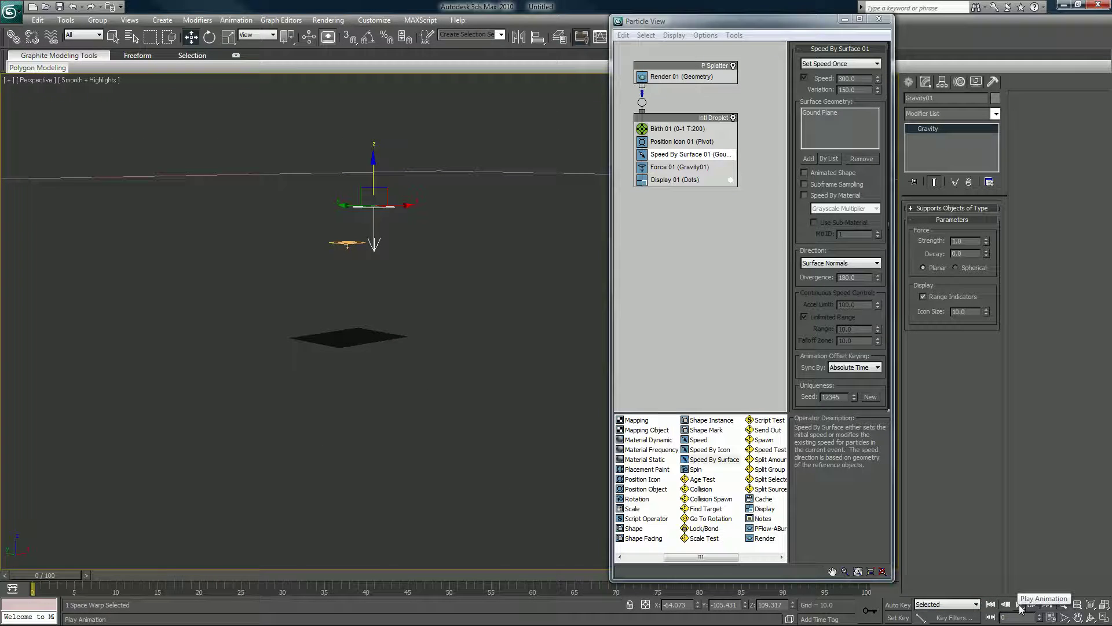
left_click(1019, 605)
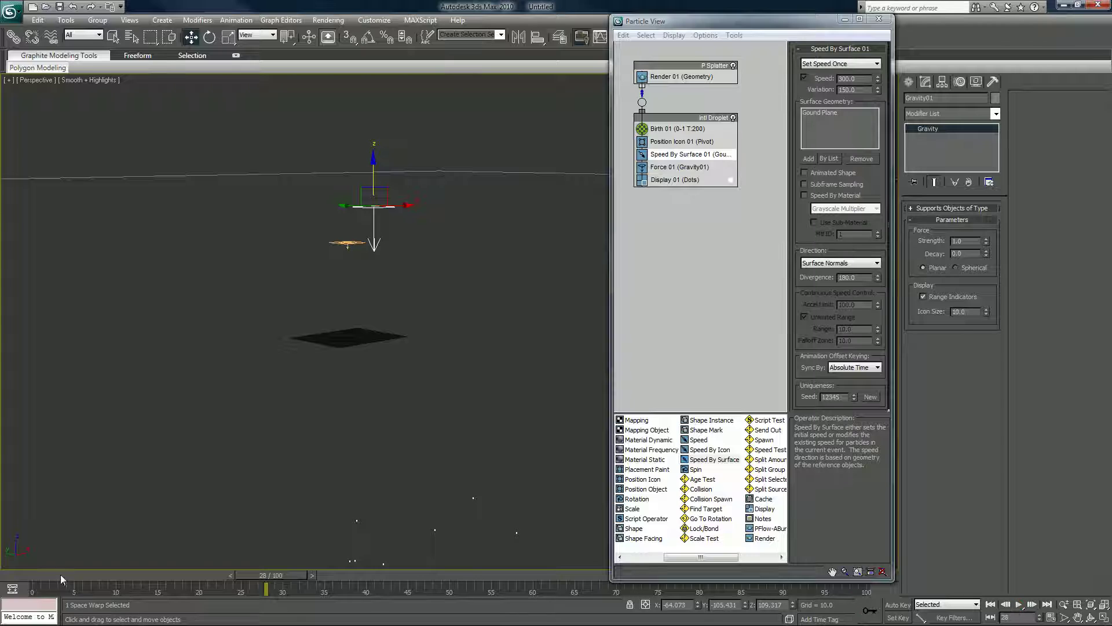
Turn off real-time playback in the time configuration, preview the animation, and scrub to frame 7
left_click(1051, 617)
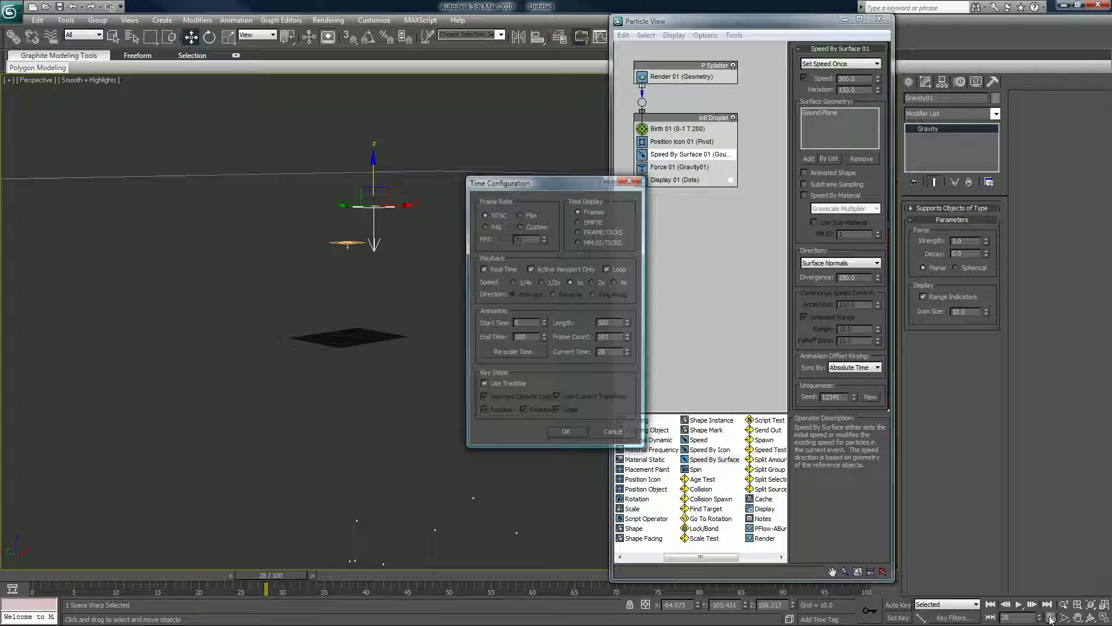
left_click(485, 270)
left_click(566, 433)
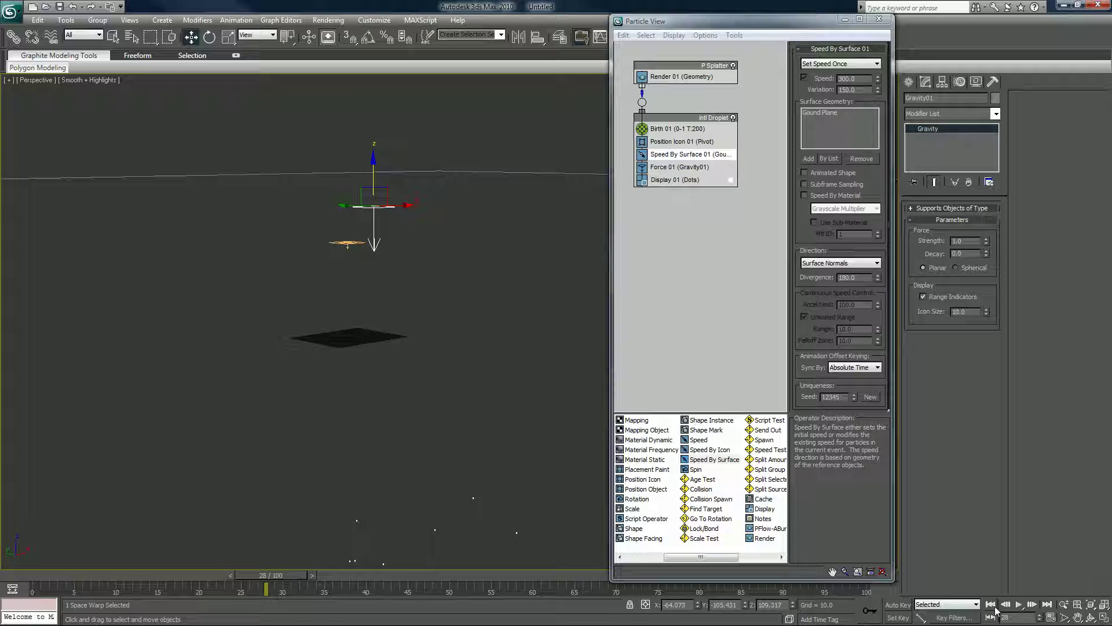
left_click(1018, 604)
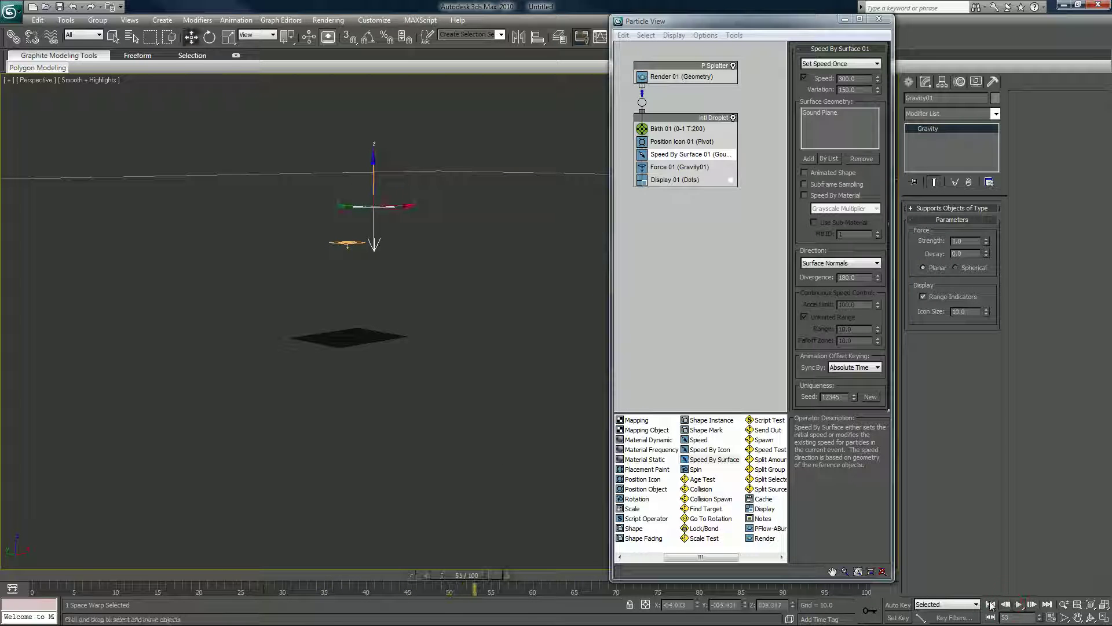
left_click(991, 605)
left_click(1018, 604)
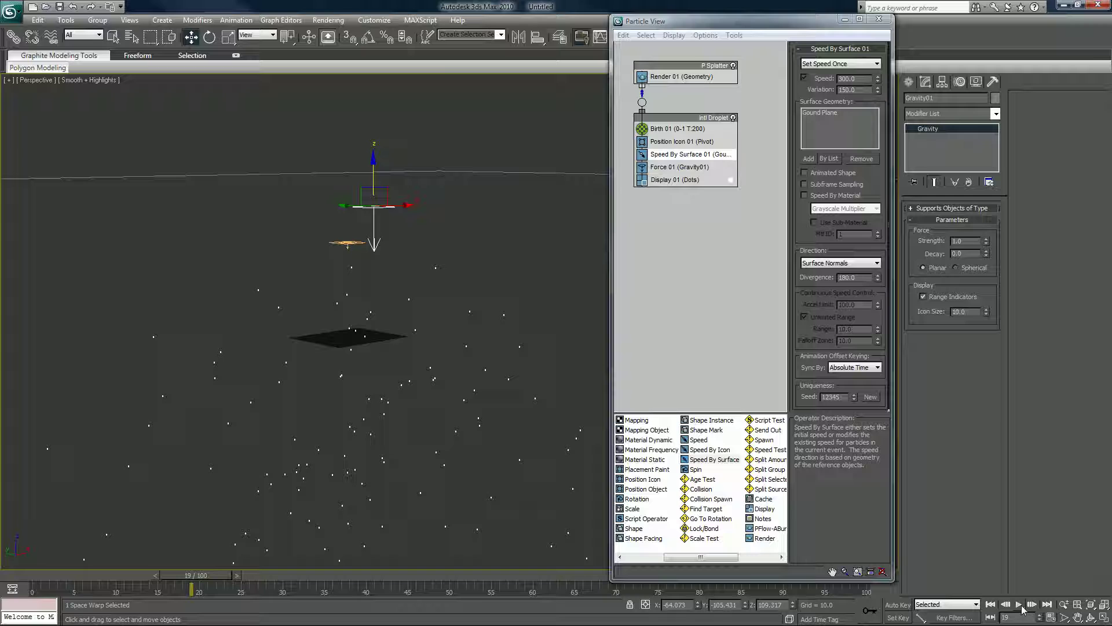
left_click(1019, 604)
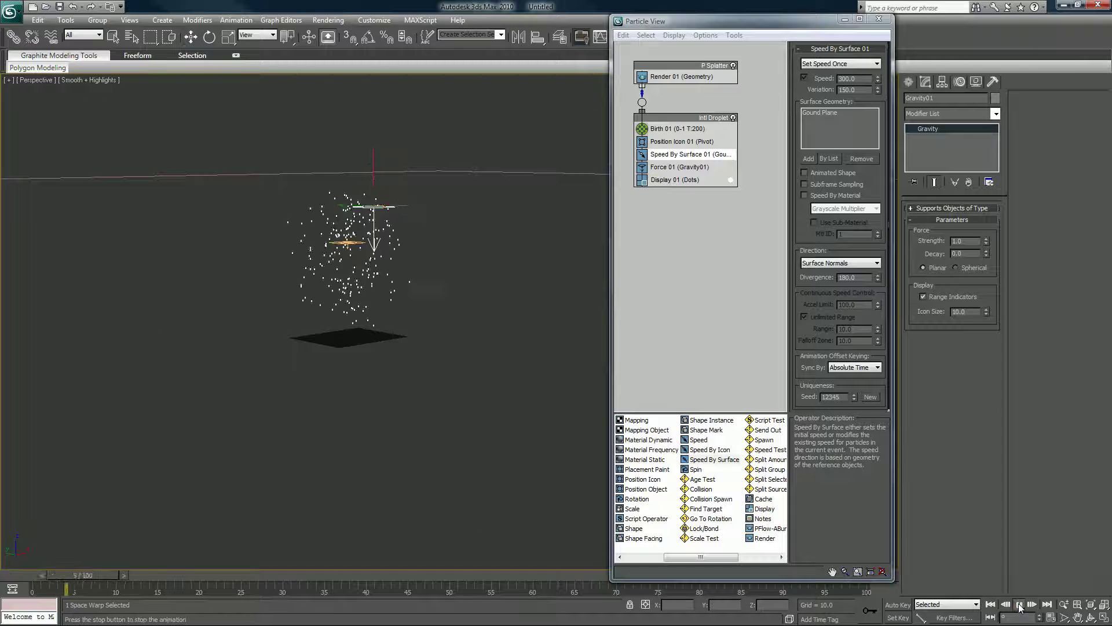
left_click(1019, 604)
key("w")
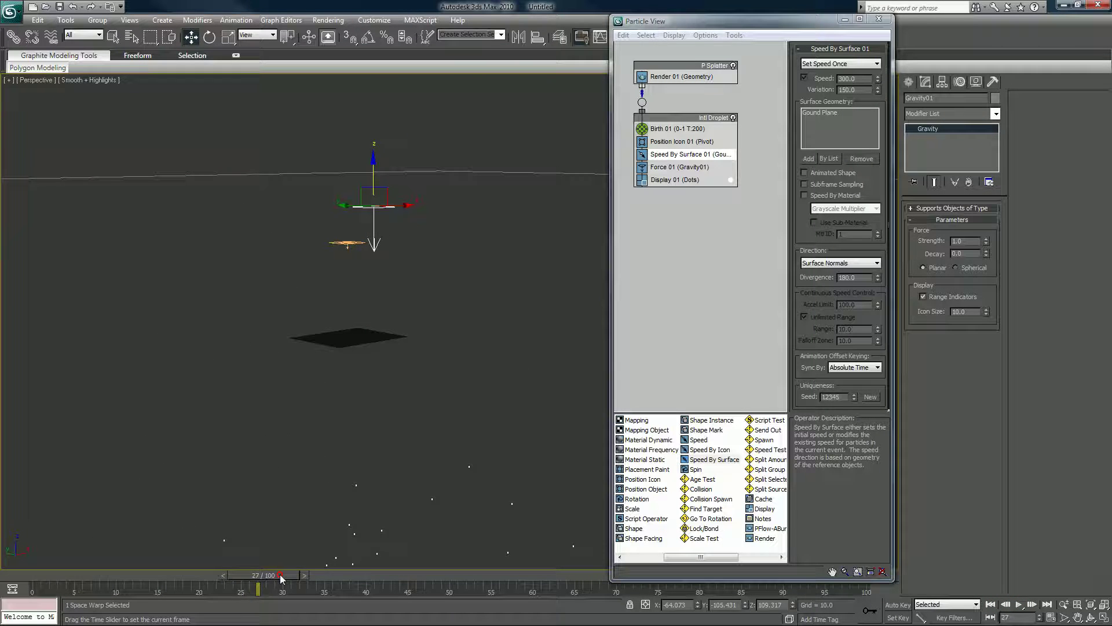
left_click_drag(293, 576, 117, 575)
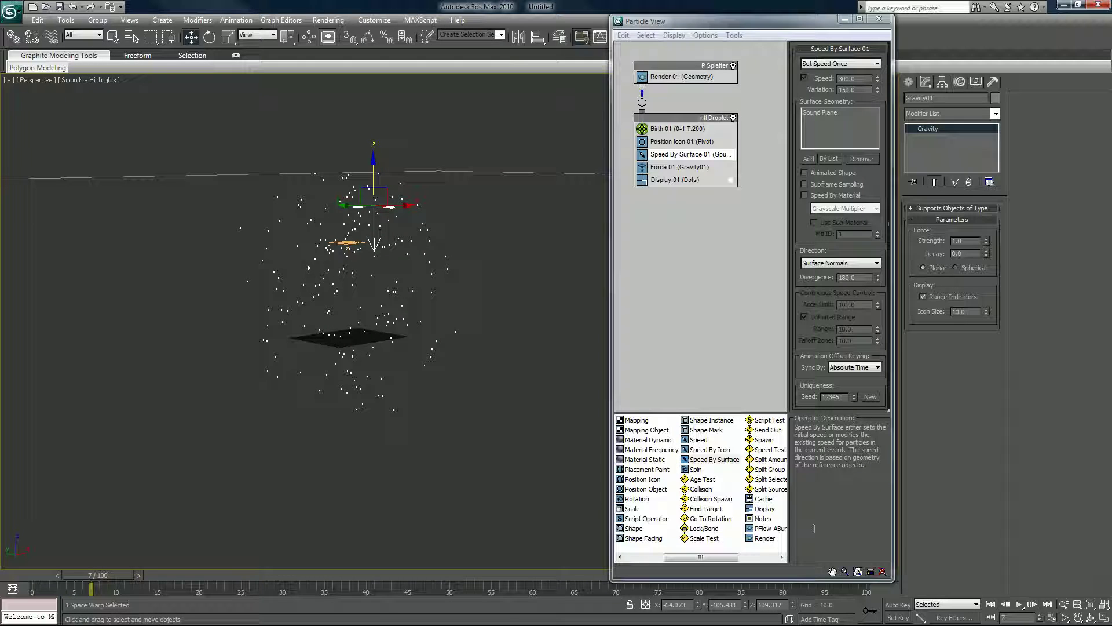
Turn real-time playback back on in the time configuration
left_click(1050, 618)
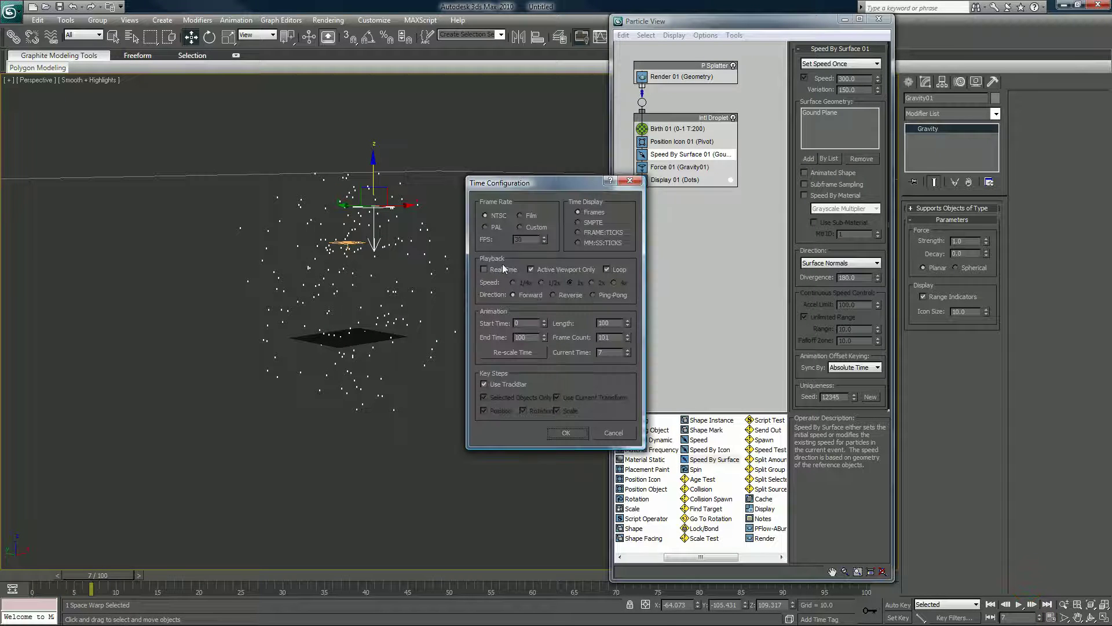
left_click(486, 270)
left_click(566, 433)
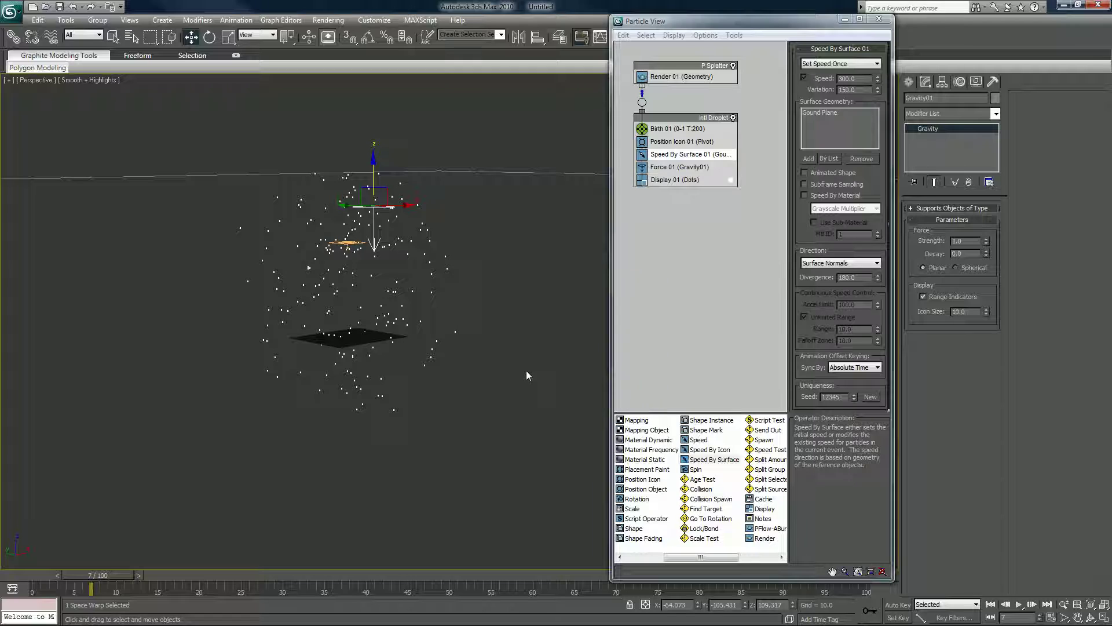
Set the Force operator's influence to 500% and keep its offset influence synced by Absolute time
left_click(661, 168)
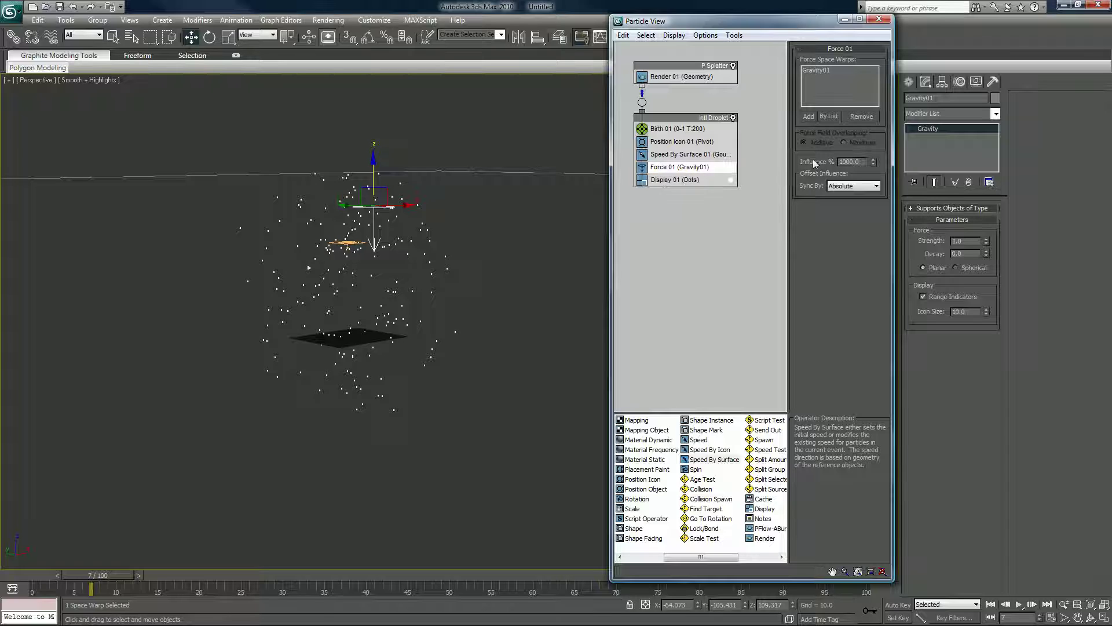
double_click(851, 162)
type("500")
key("Return")
left_click(854, 186)
left_click(843, 197)
Try a gravity strength of 0.5, restore it to 1, and return to Particle View
left_click(844, 19)
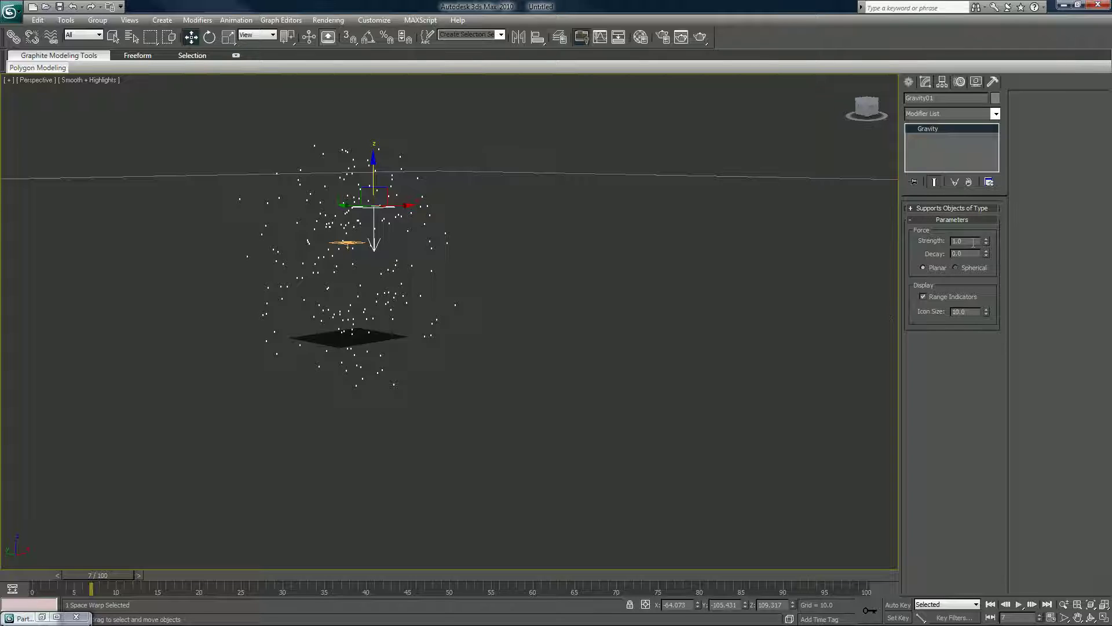
type("0.5")
key("Return")
type("1")
key("Return")
left_click(41, 617)
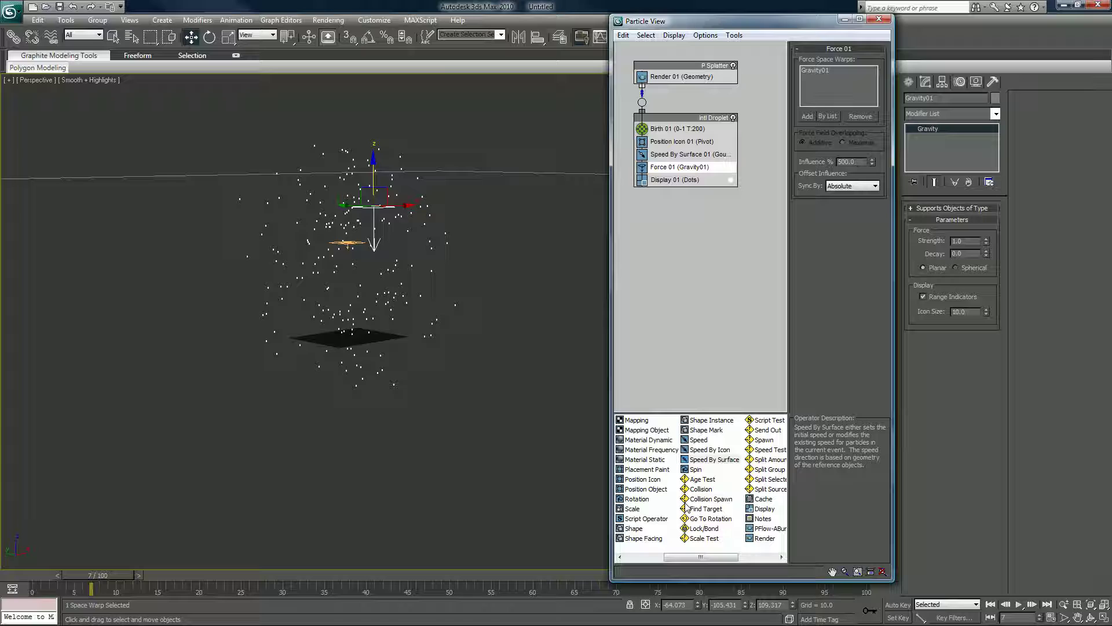
Select the deflector and add a Collision Spawn test above Display 01 in the droplet event, with Deflector01 as its deflector
left_click_drag(551, 153, 527, 223)
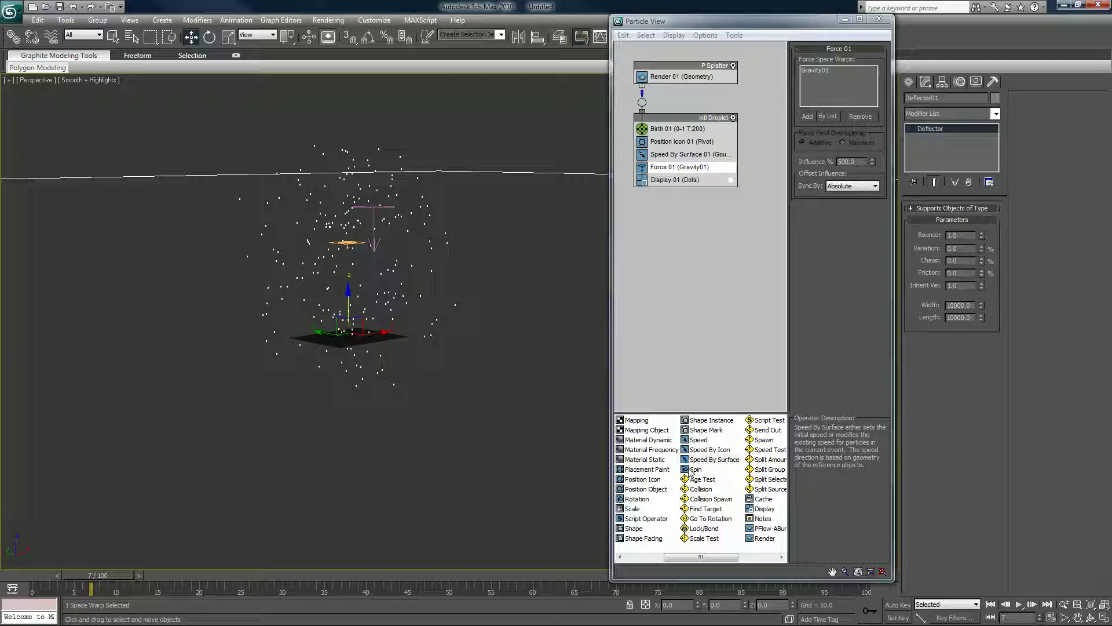
left_click_drag(697, 502, 673, 181)
left_click(673, 181)
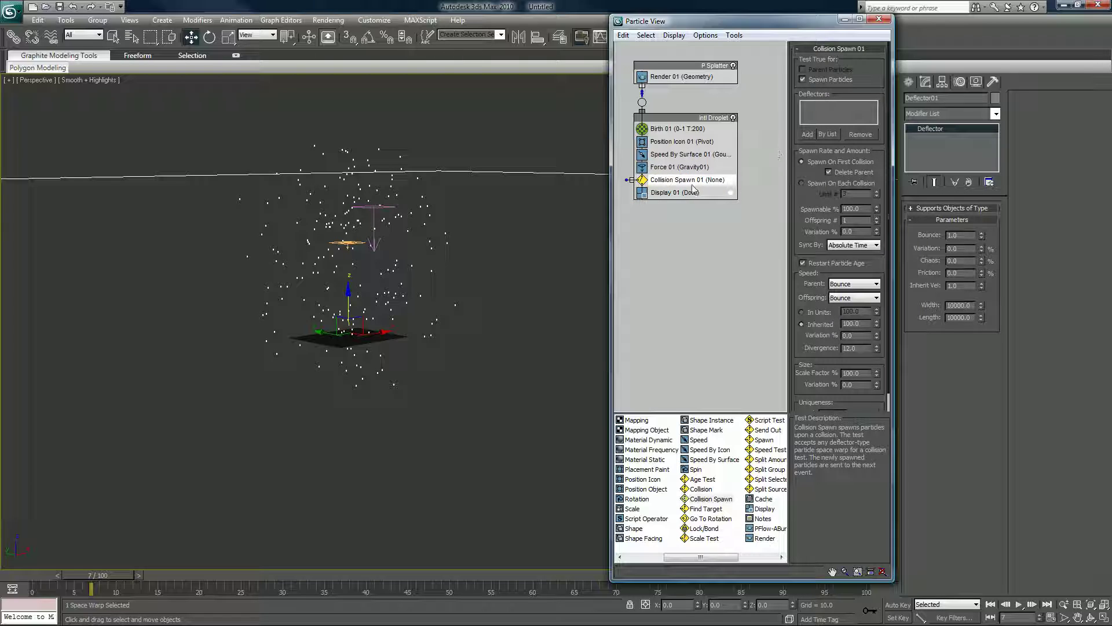
left_click(826, 134)
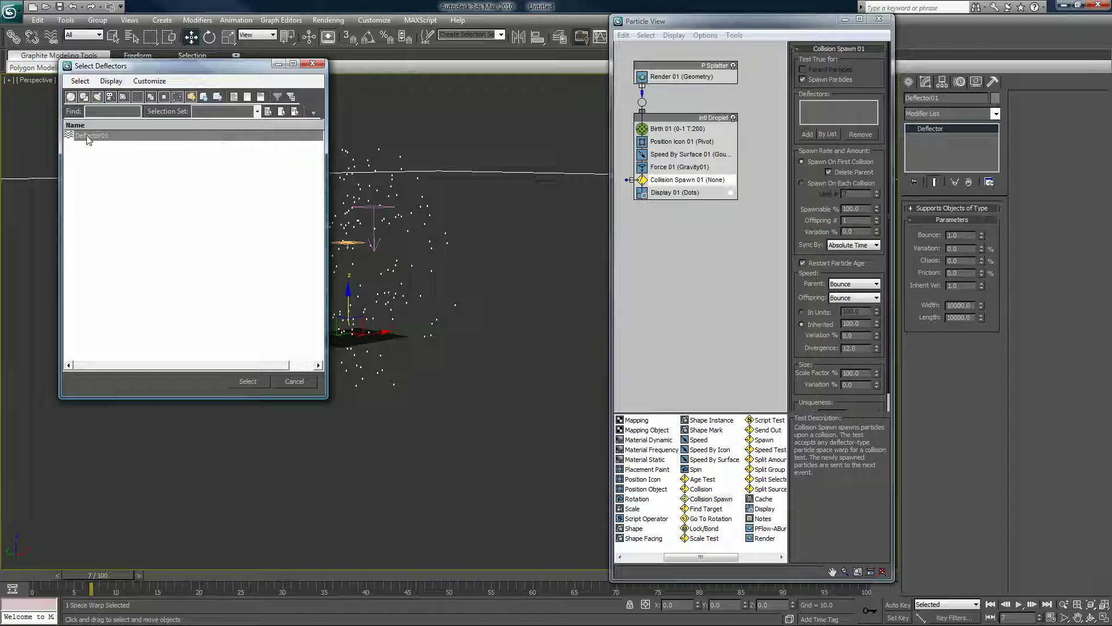
double_click(85, 136)
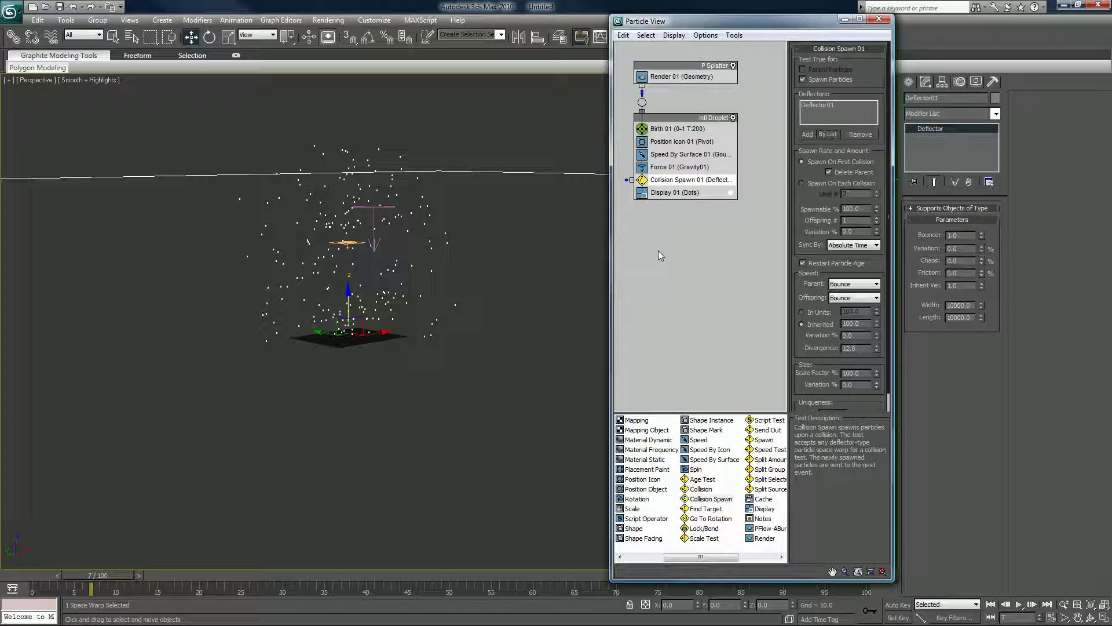
Scrub the animation to frame 53 and back to frame 8 to examine how the droplets collide with the deflector
left_click_drag(48, 576, 464, 541)
key("w")
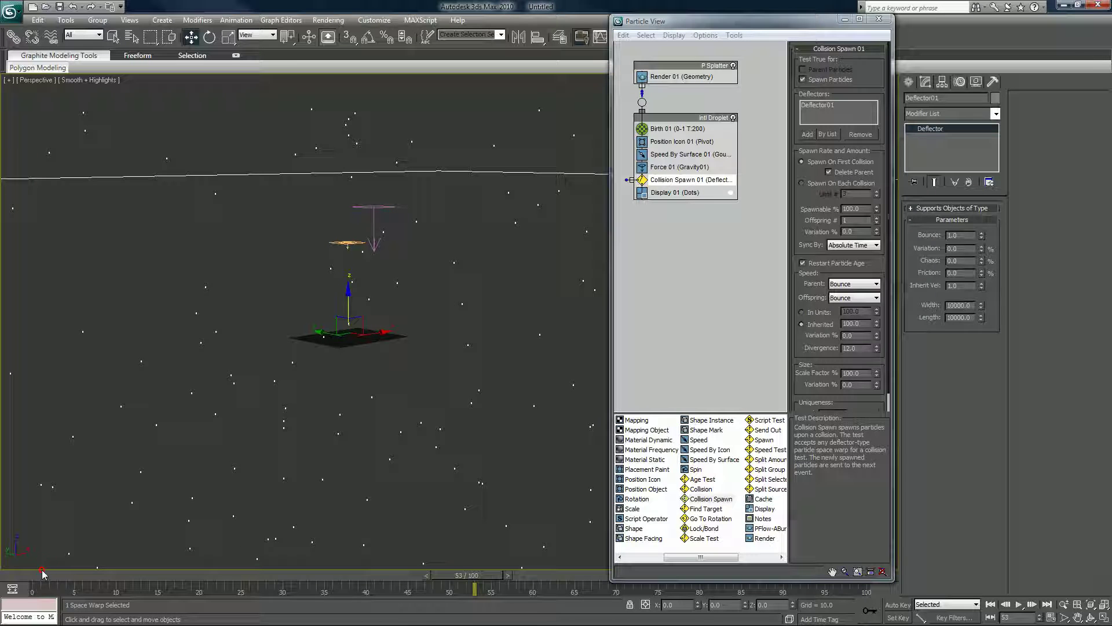
left_click_drag(44, 573, 105, 577)
left_click_drag(121, 157, 85, 210)
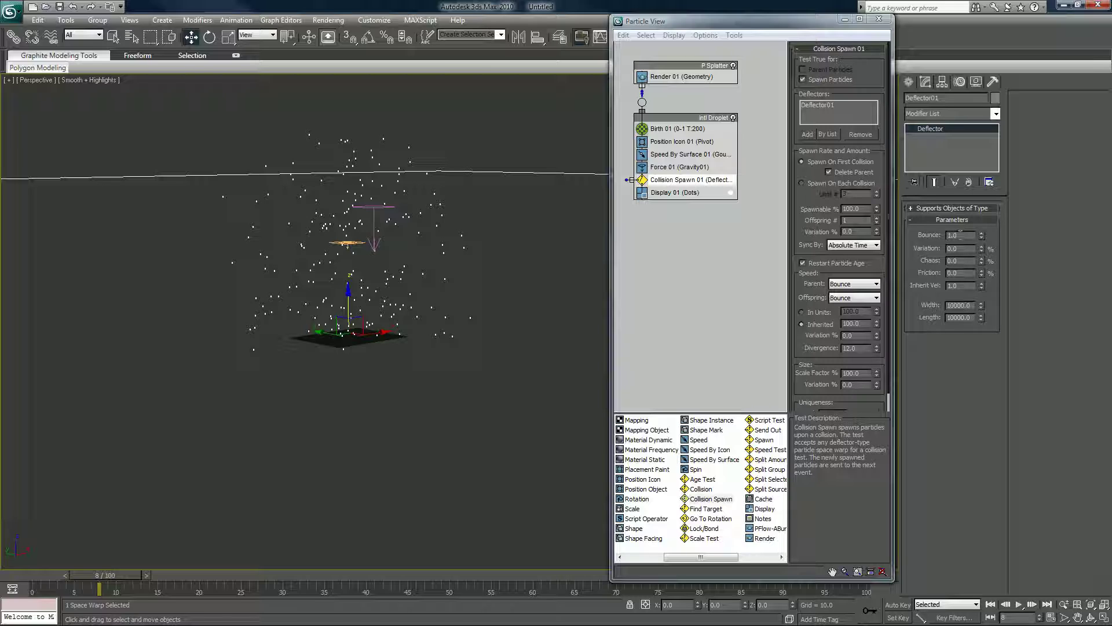
Set the deflector's bounce to 0, friction to 100% and inherited velocity to 0
double_click(961, 235)
left_click_drag(981, 275, 981, 255)
right_click(981, 286)
Scrub through the early frames to examine the droplets' motion, view the Force operator's settings, and stop at frame 7
left_click_drag(114, 575, 277, 530)
key("w")
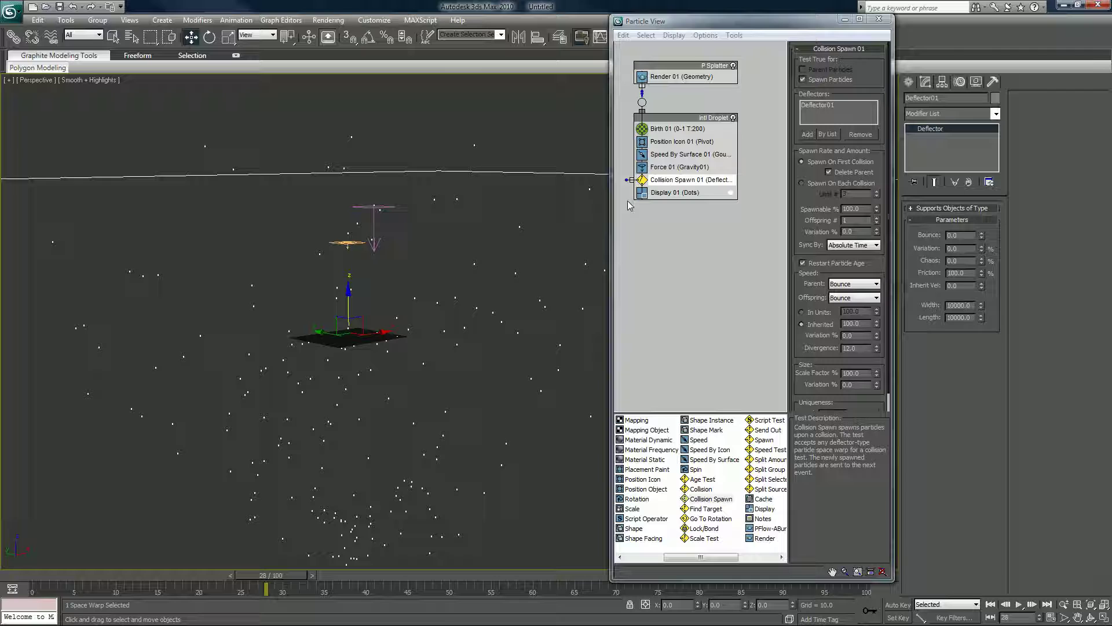
left_click_drag(56, 573, 221, 558)
key("w")
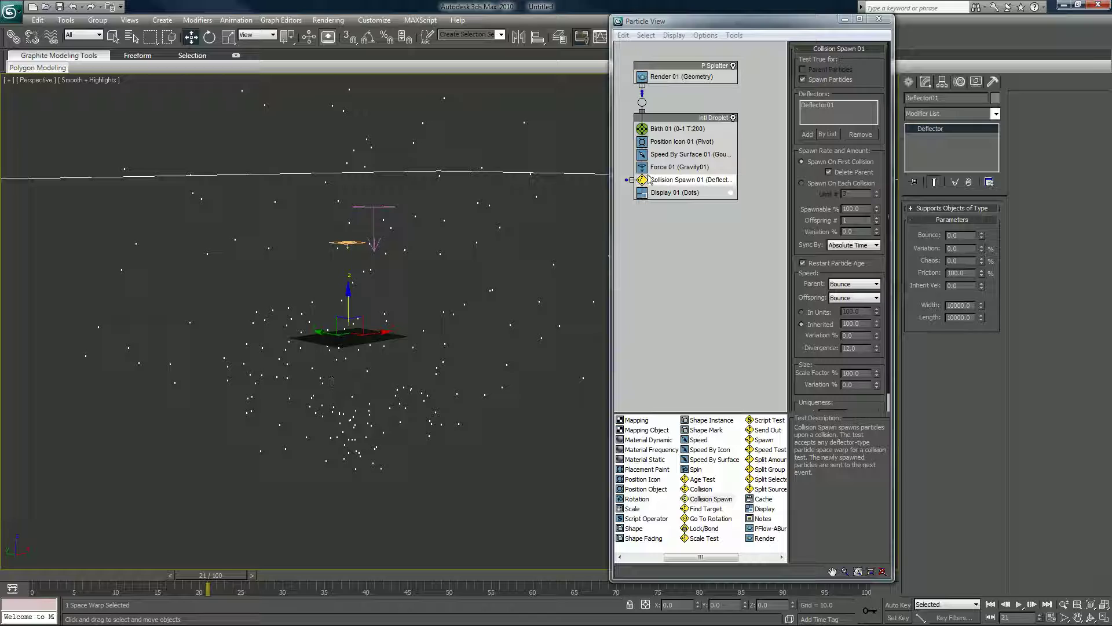
left_click(665, 168)
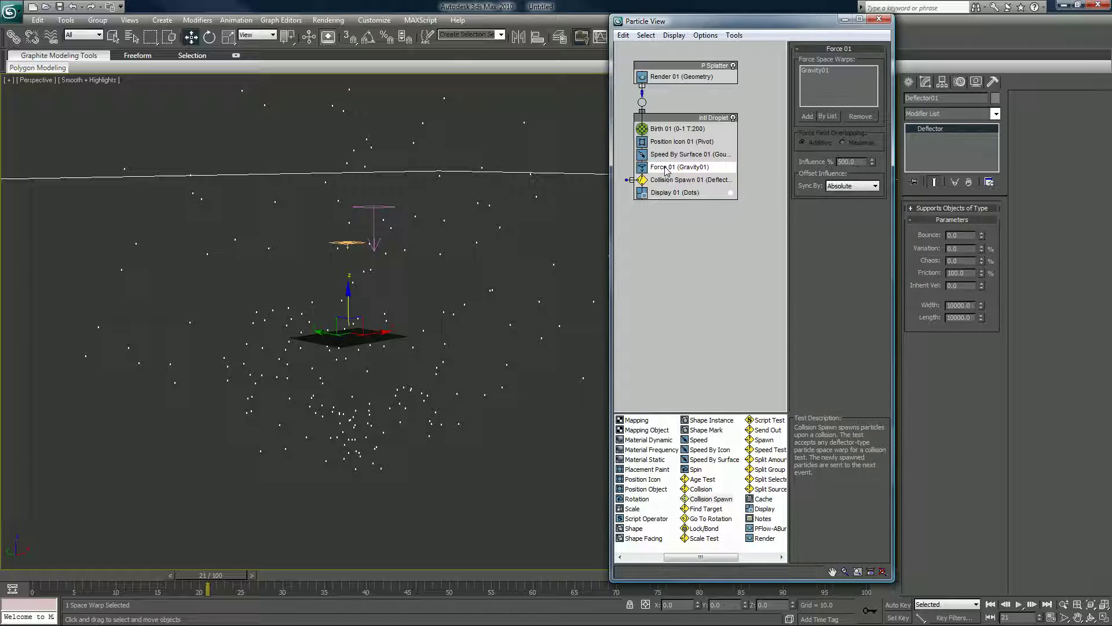
left_click_drag(55, 576, 109, 541)
key("w")
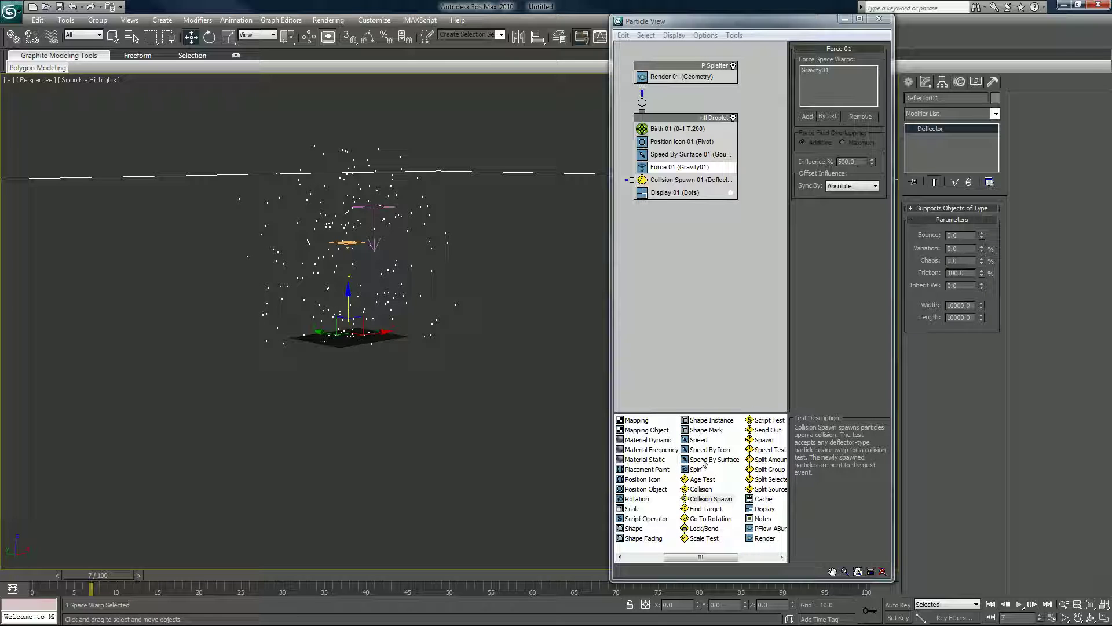
Create a new event with a Speed By Surface operator, and clone Speed By Surface 01 as a copy into another new event
left_click_drag(705, 463, 663, 239)
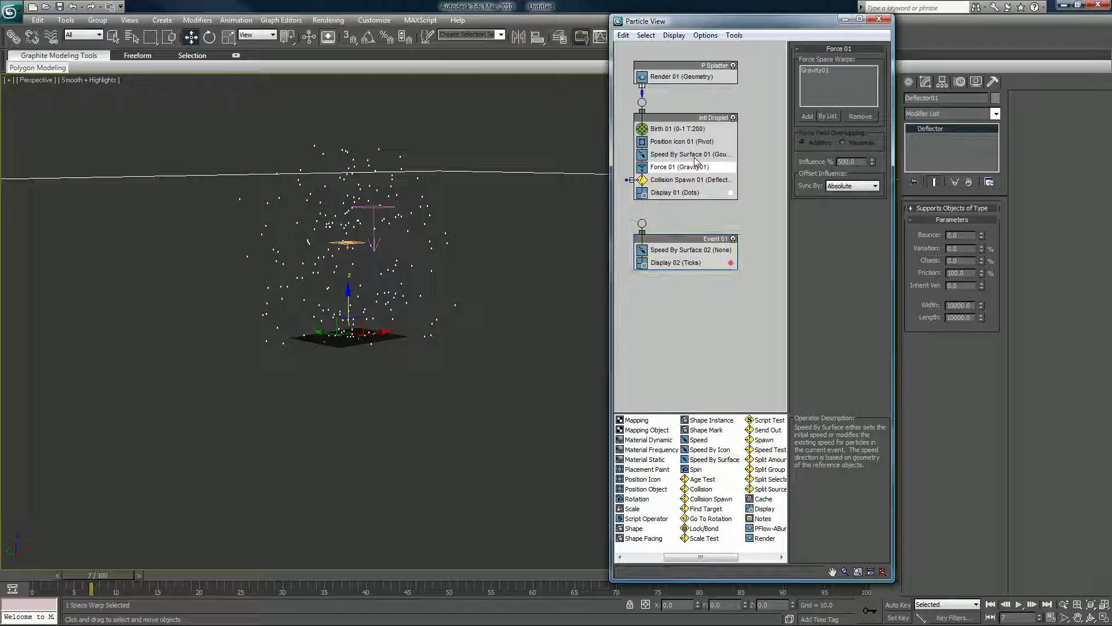
left_click(693, 156)
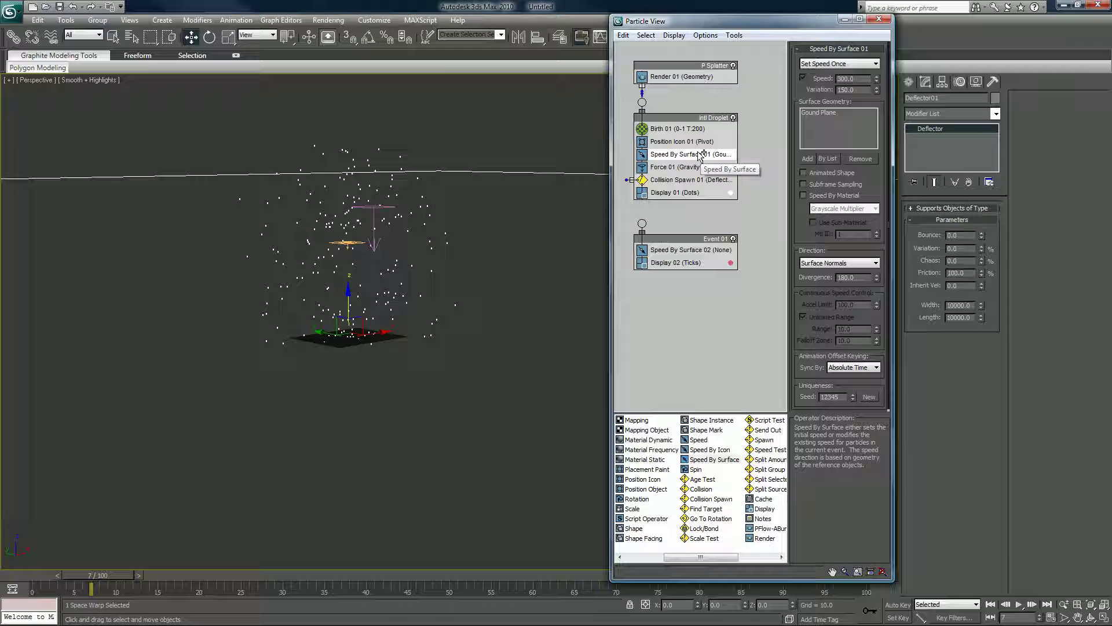
left_click_drag(700, 158, 700, 330)
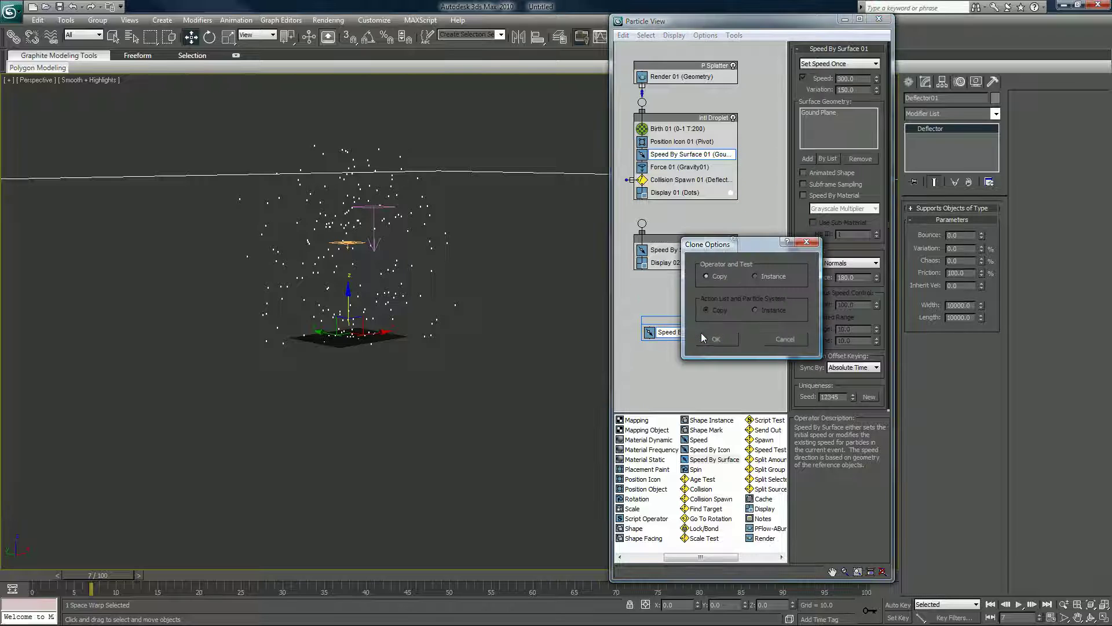
left_click(723, 342)
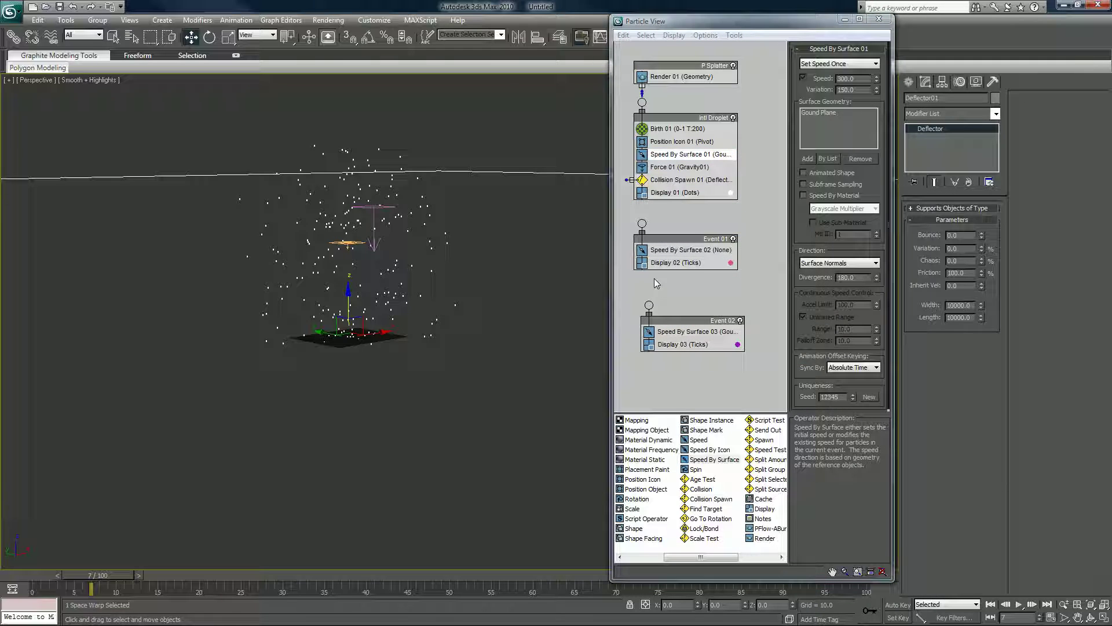
Delete the event holding the cloned Speed By Surface 03, and place Event 01 closer beneath the Intl Droplet event
left_click(683, 332)
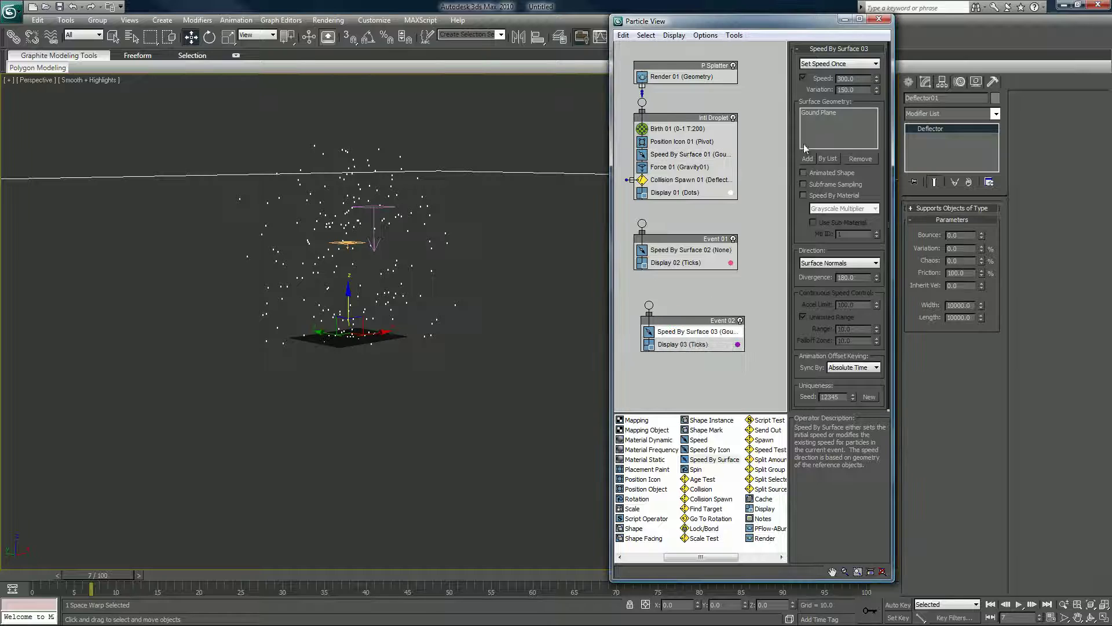
left_click(826, 114)
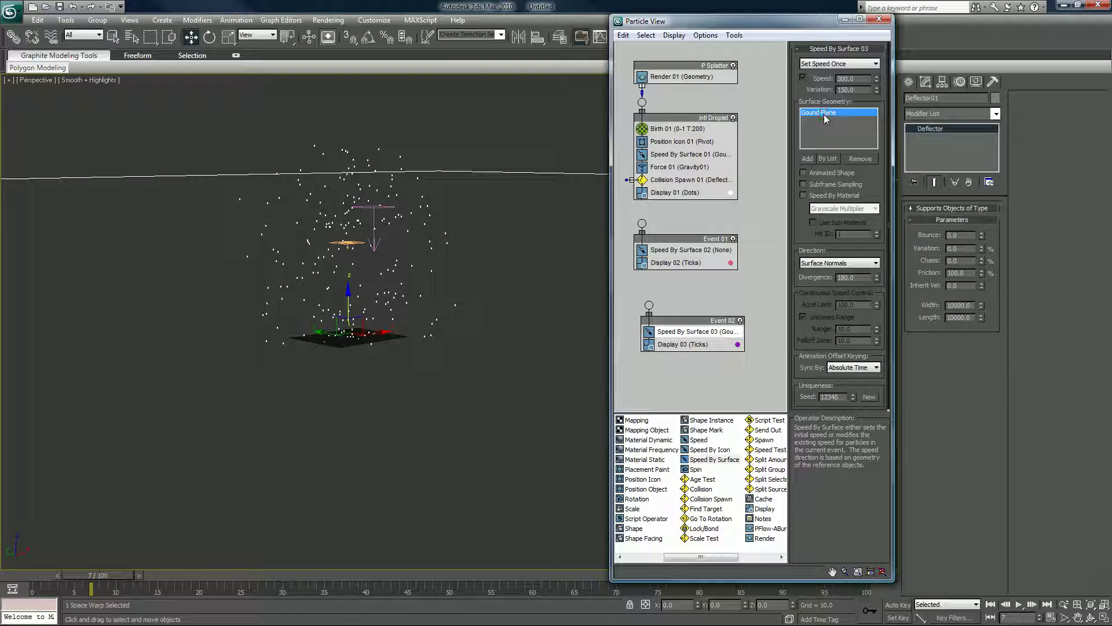
left_click(693, 325)
key("Delete")
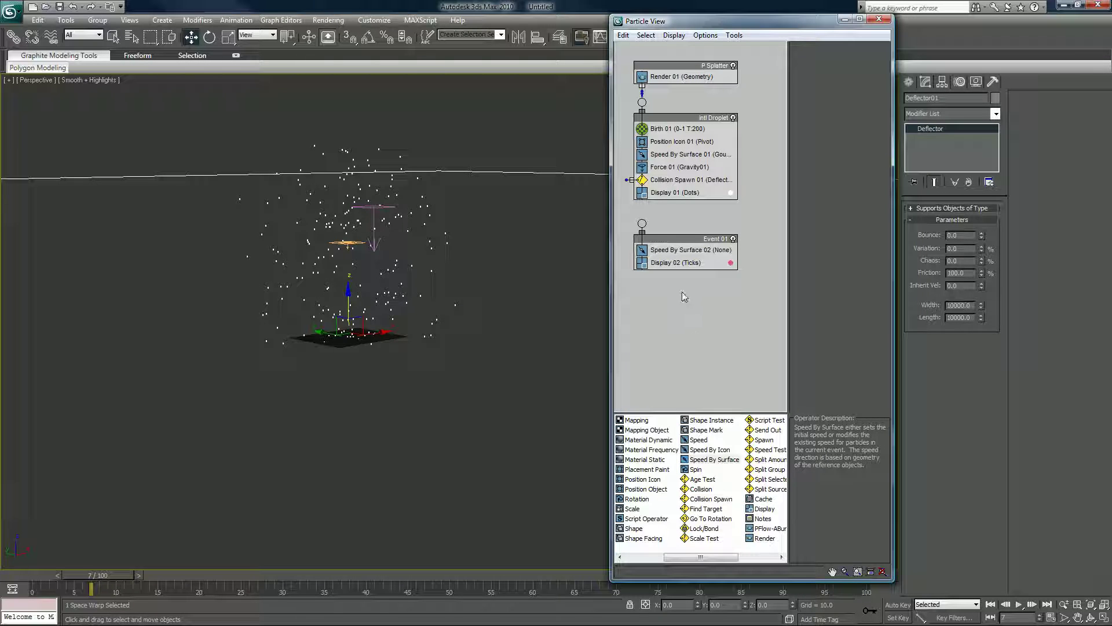
left_click_drag(670, 242, 663, 228)
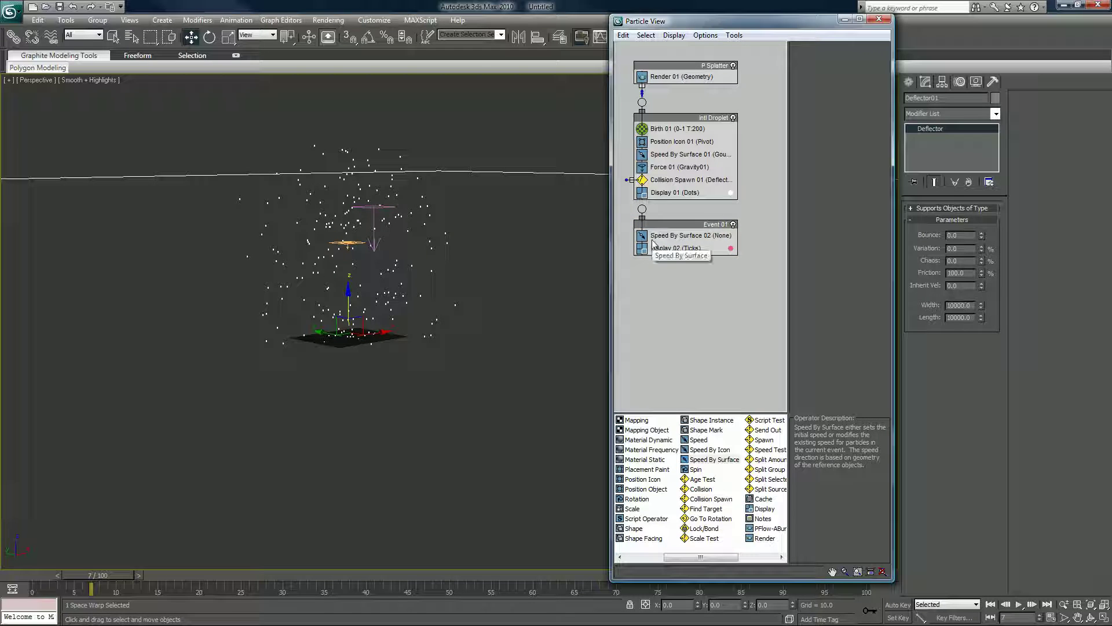
Add the ground plane as Speed By Surface 02's surface geometry at frame 0, and wire Collision Spawn 01 to Event 01
left_click(698, 236)
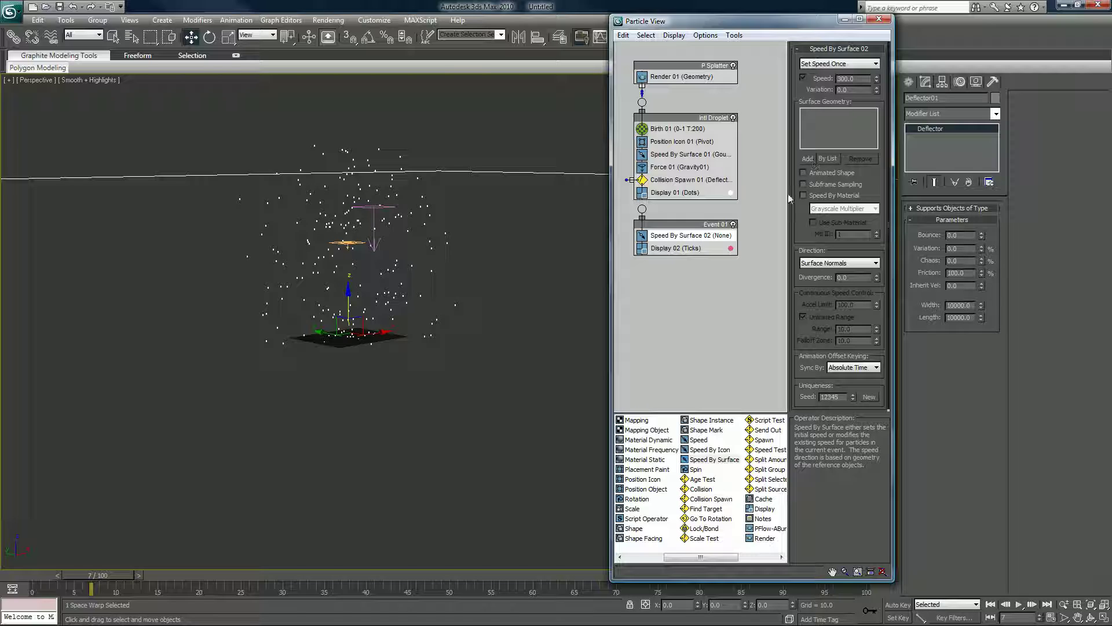
left_click(991, 604)
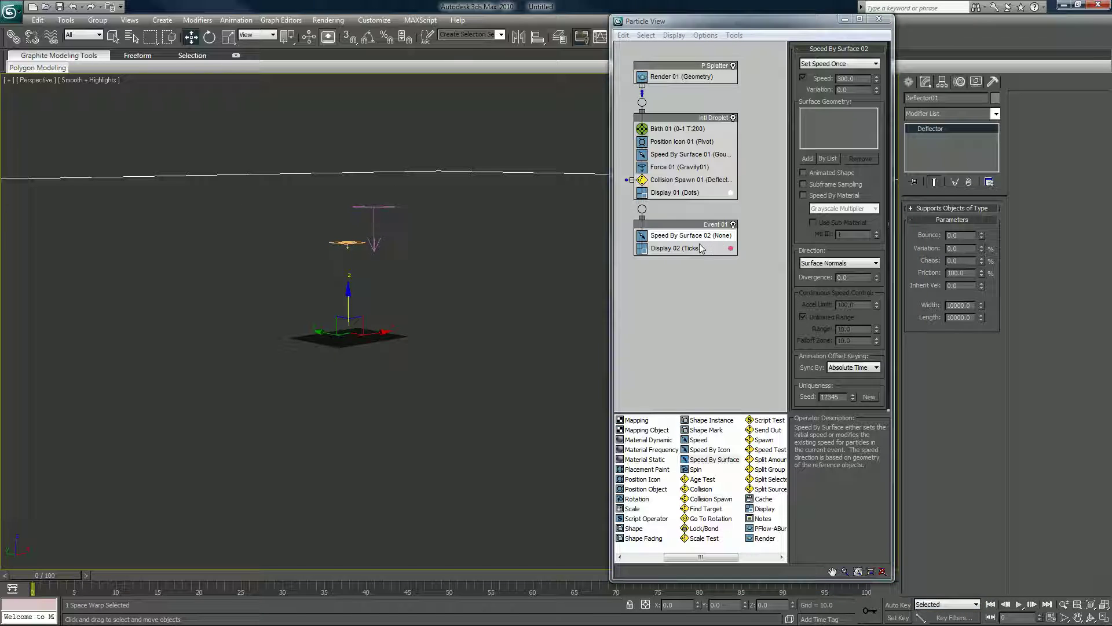
left_click(809, 161)
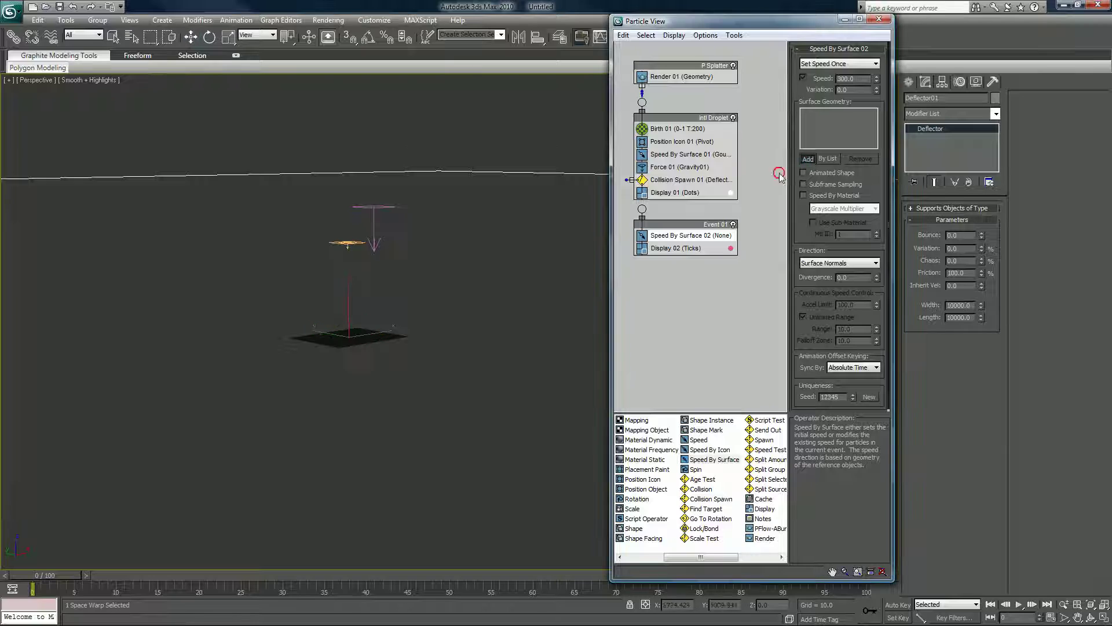
left_click(348, 343)
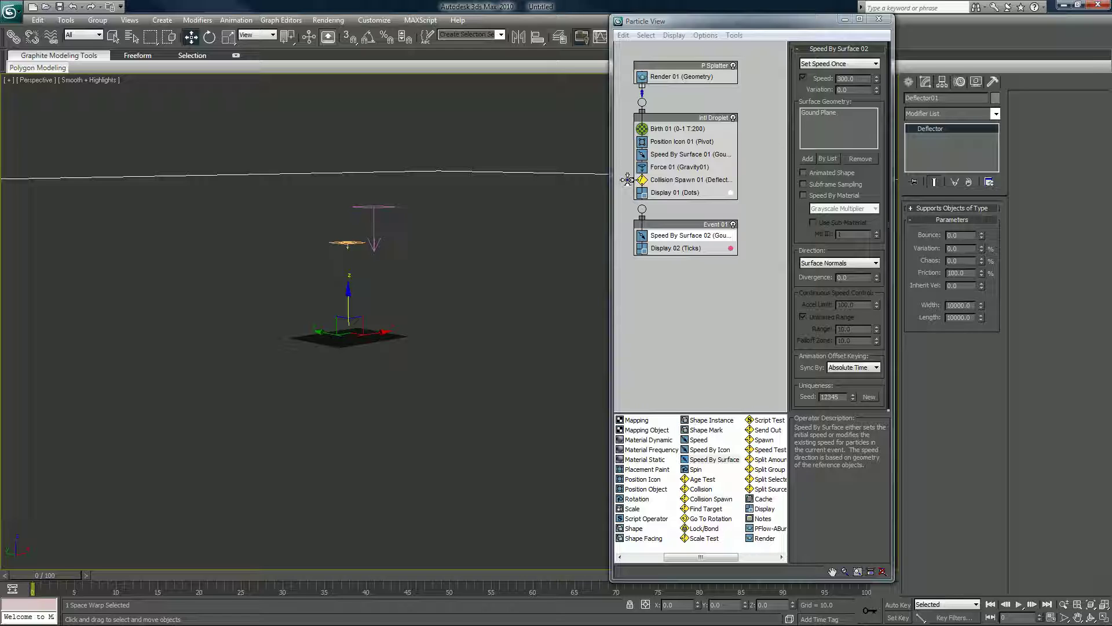
left_click_drag(628, 179, 643, 208)
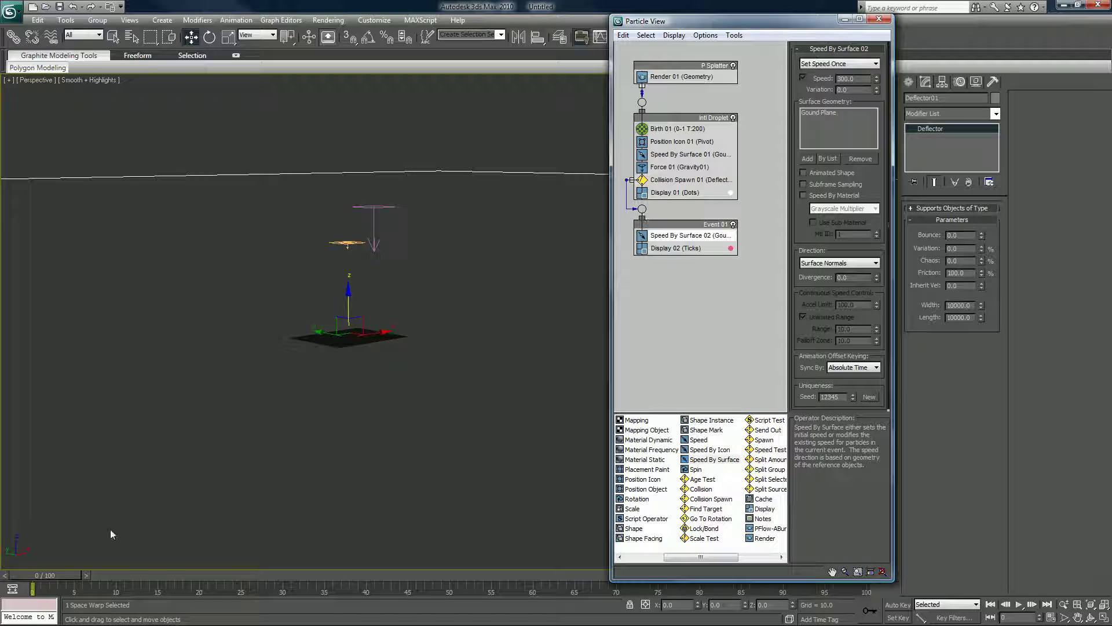
Scrub to frame 14 and briefly select the particle system to examine the newly spawned particles
left_click_drag(60, 576, 175, 564)
key("w")
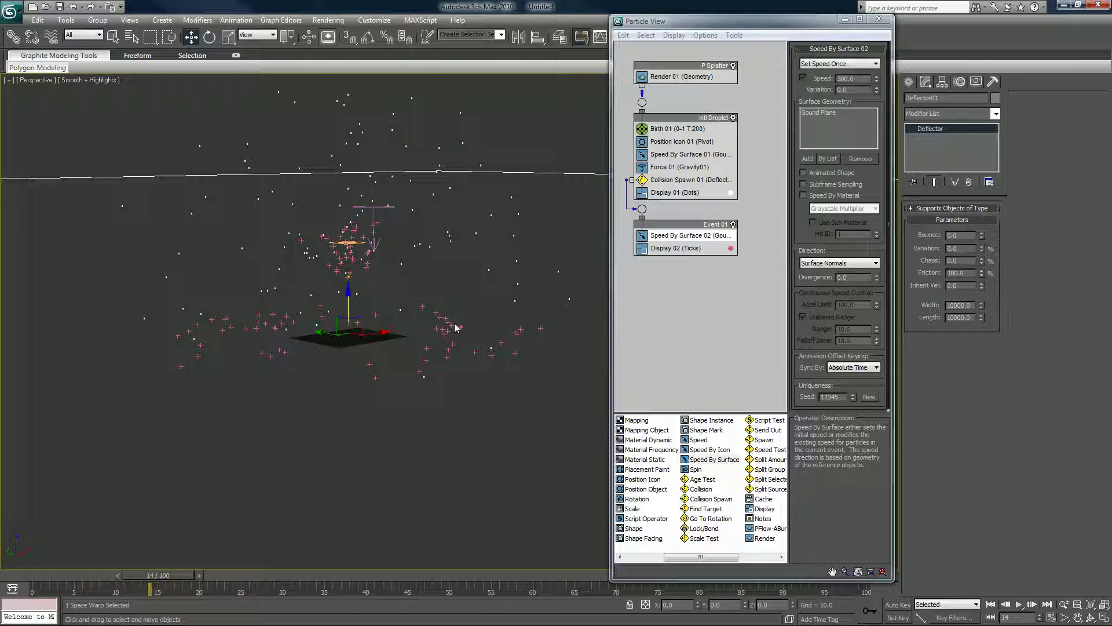
left_click(455, 328)
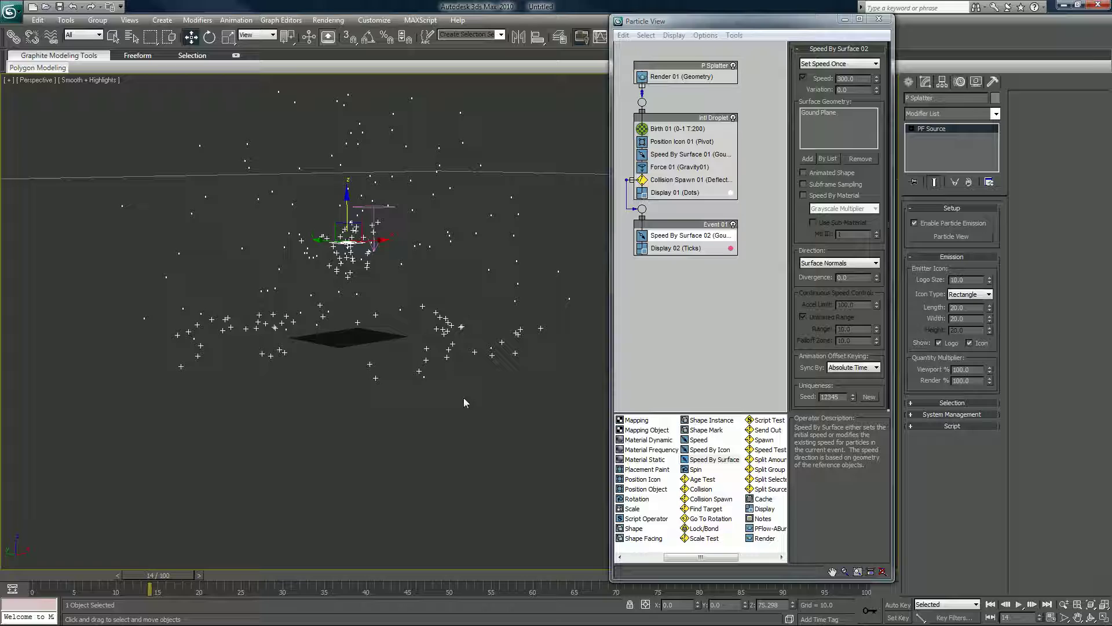
left_click(493, 370)
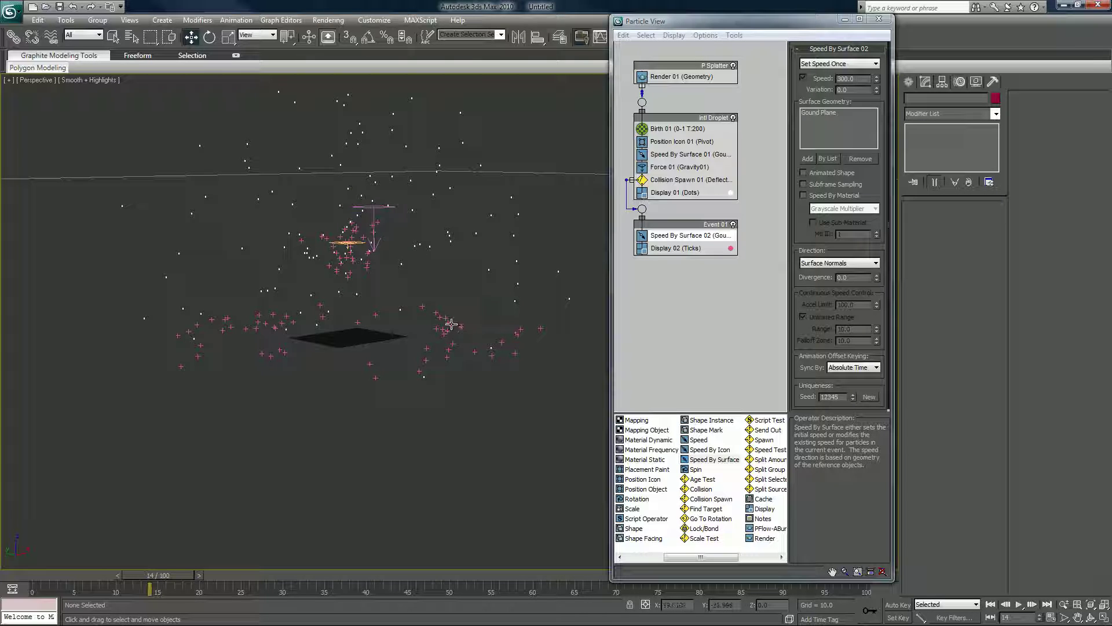
Display Event 01's particles as white circles and check them in the viewport at frame 31
left_click(668, 250)
left_click(679, 197)
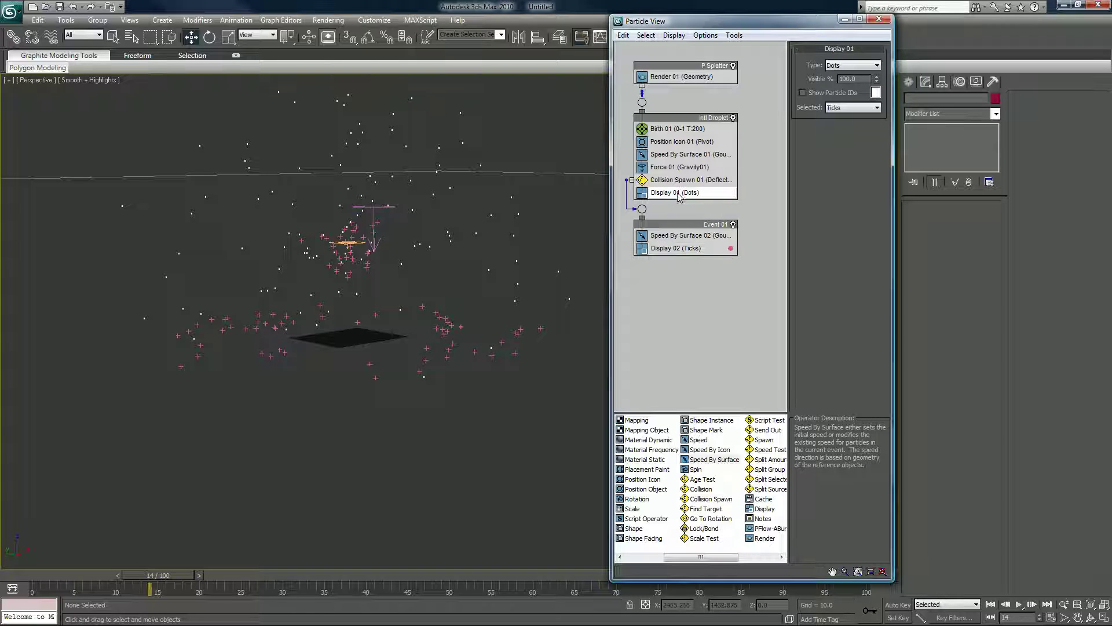
left_click(682, 249)
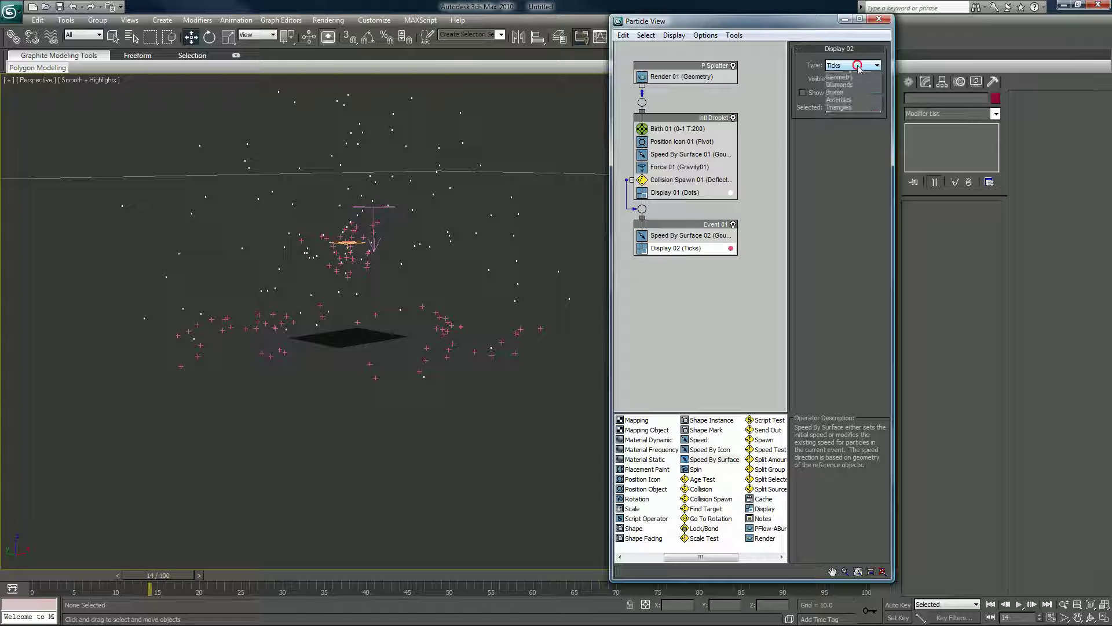
left_click(856, 66)
left_click(835, 98)
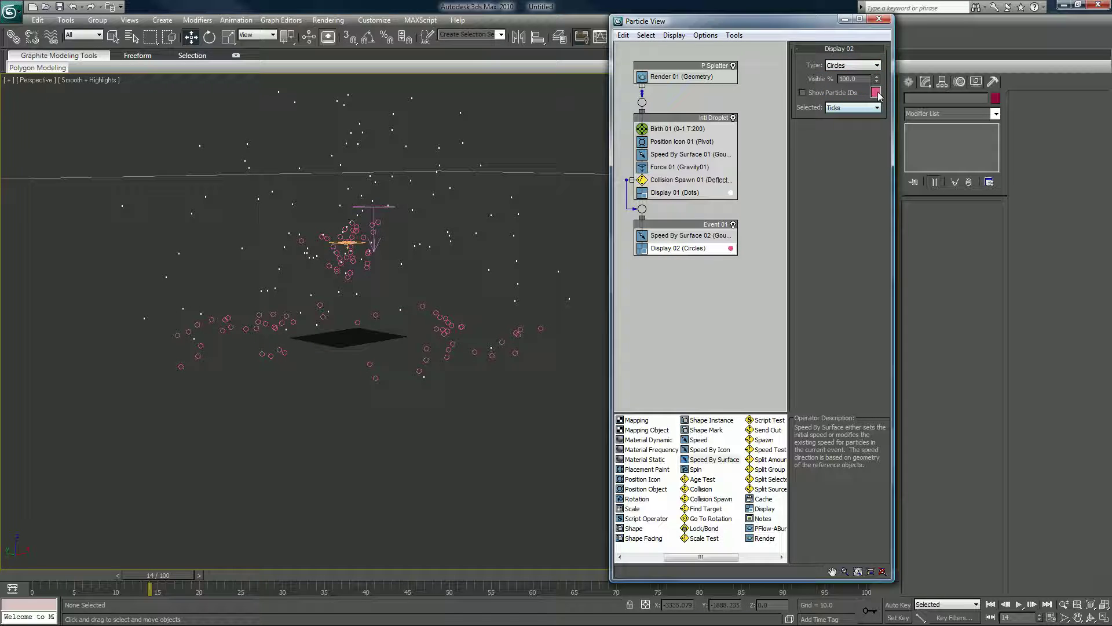
left_click(876, 92)
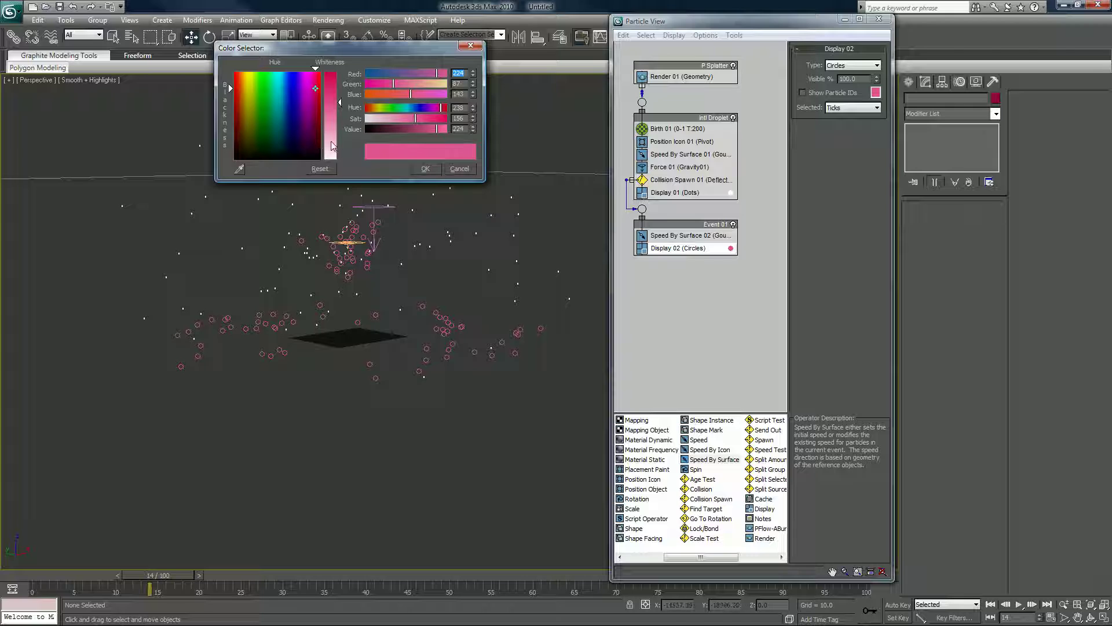
left_click_drag(333, 146, 368, 168)
left_click(426, 169)
left_click_drag(47, 572, 299, 562)
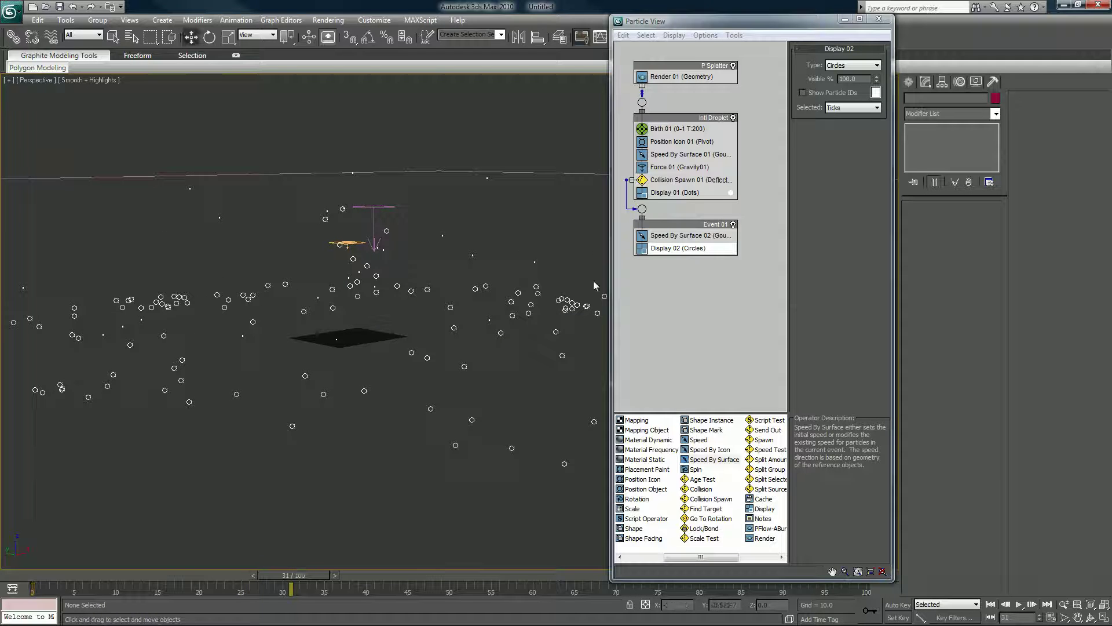
key("z")
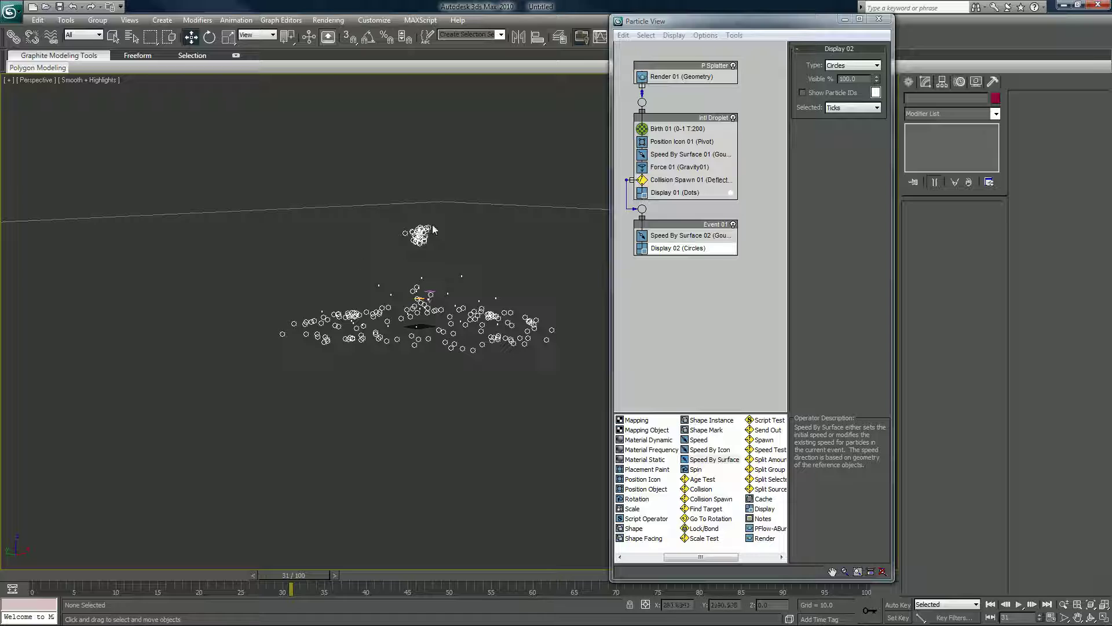
Rename Event 01 to "1st Contact"
left_click(720, 225)
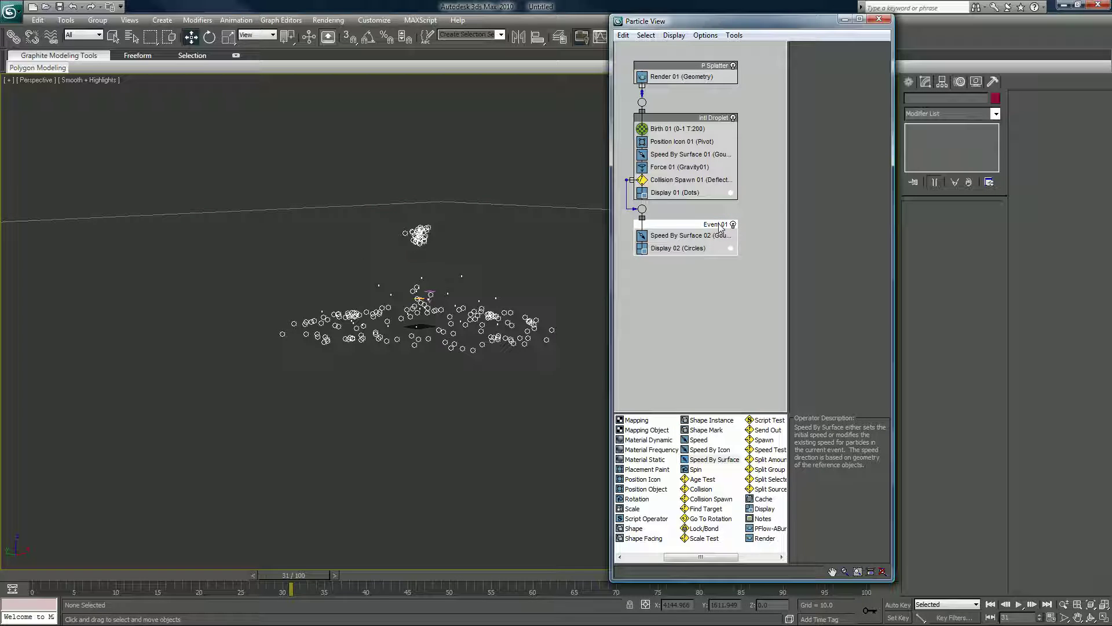
right_click(720, 225)
left_click(745, 372)
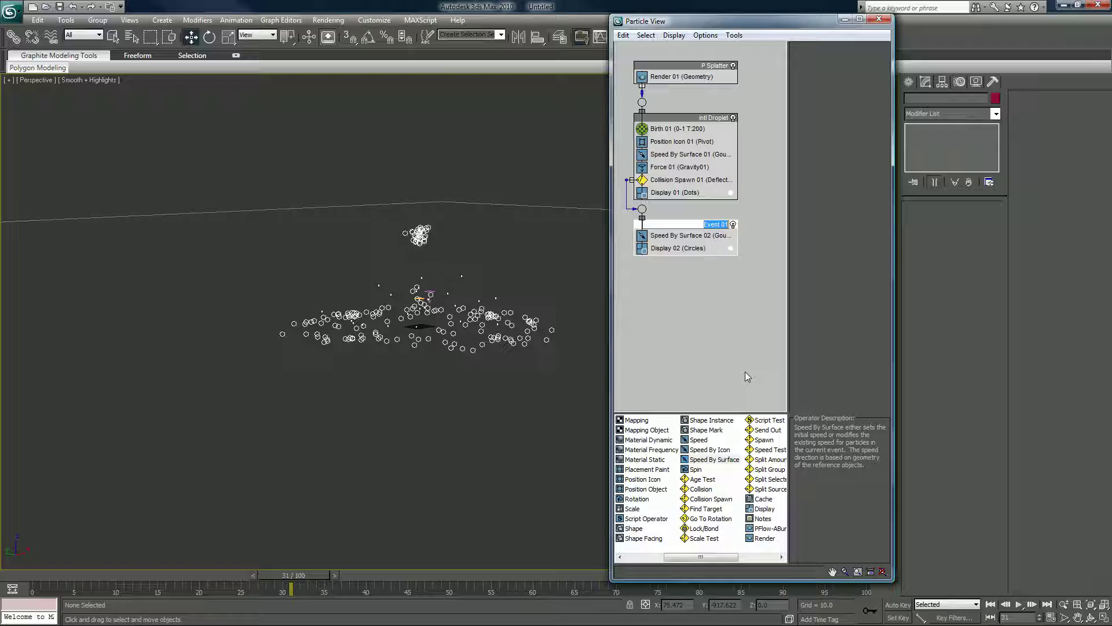
key("BackSpace")
type("1st Contact")
key("Return")
Scrub to frame 58 to examine the spawned particles' motion, and view the settings of Speed By Surface 02 and Force 01
left_click_drag(293, 575, 520, 536)
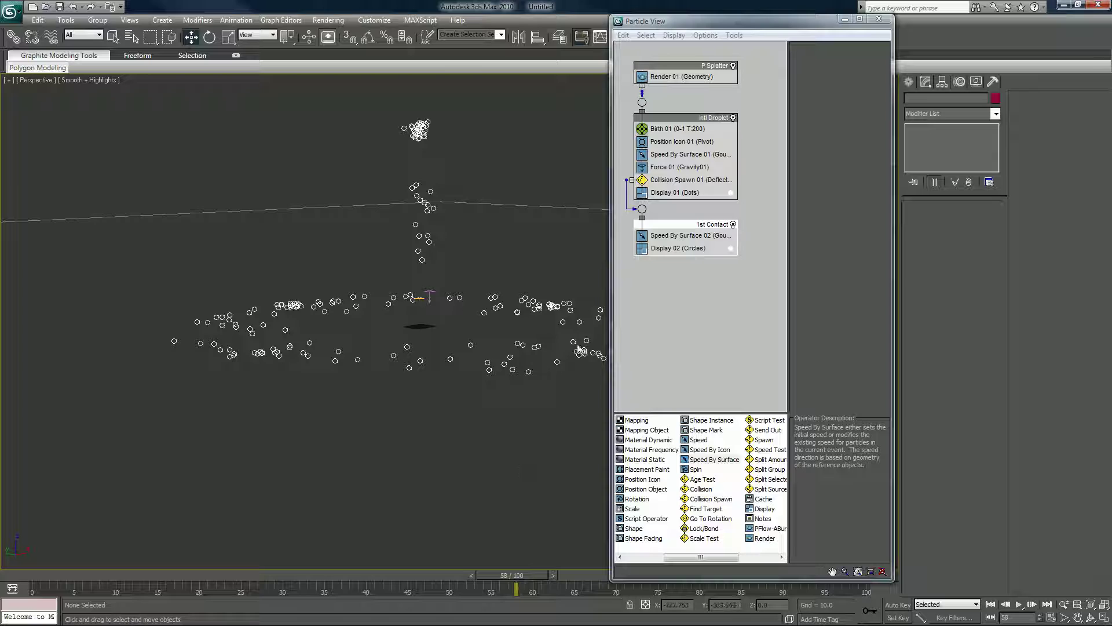
scroll(433, 366, "up", 2)
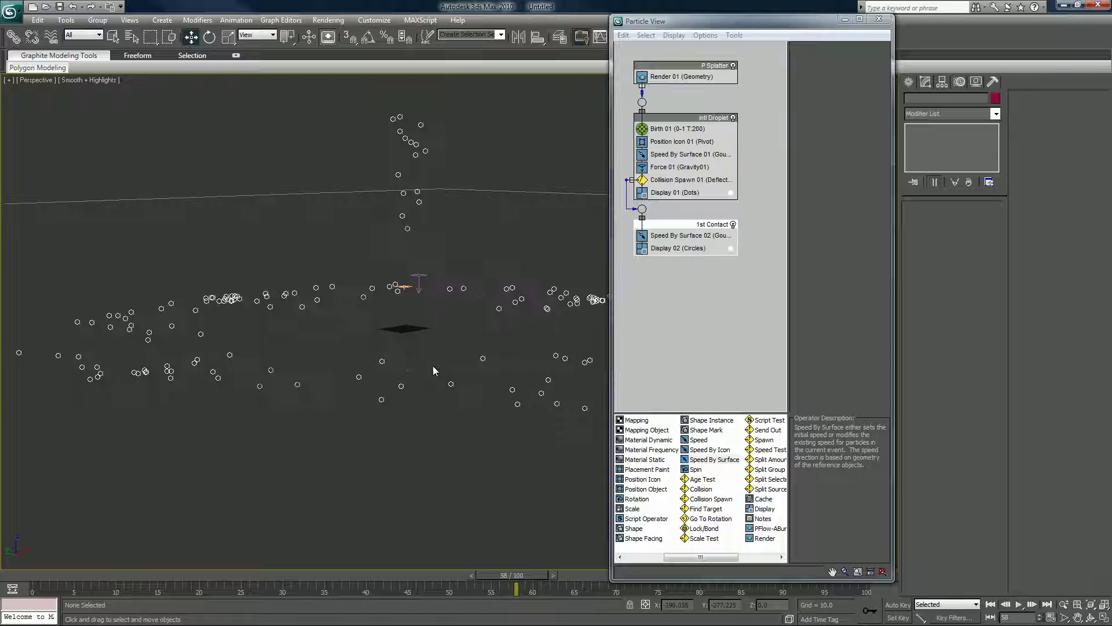
left_click(666, 235)
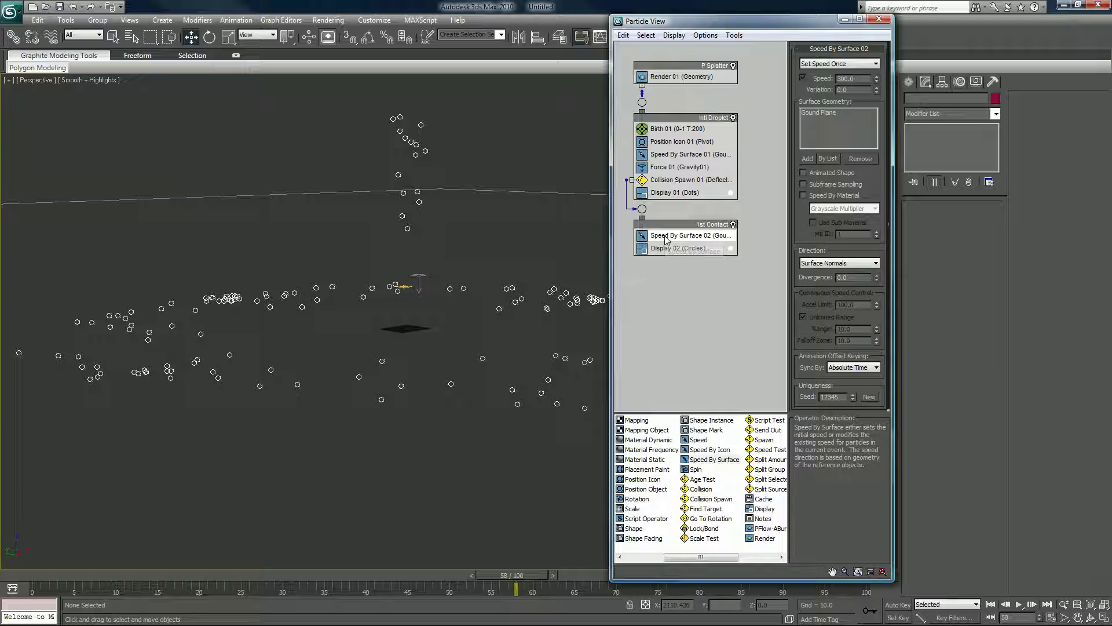
left_click(673, 169)
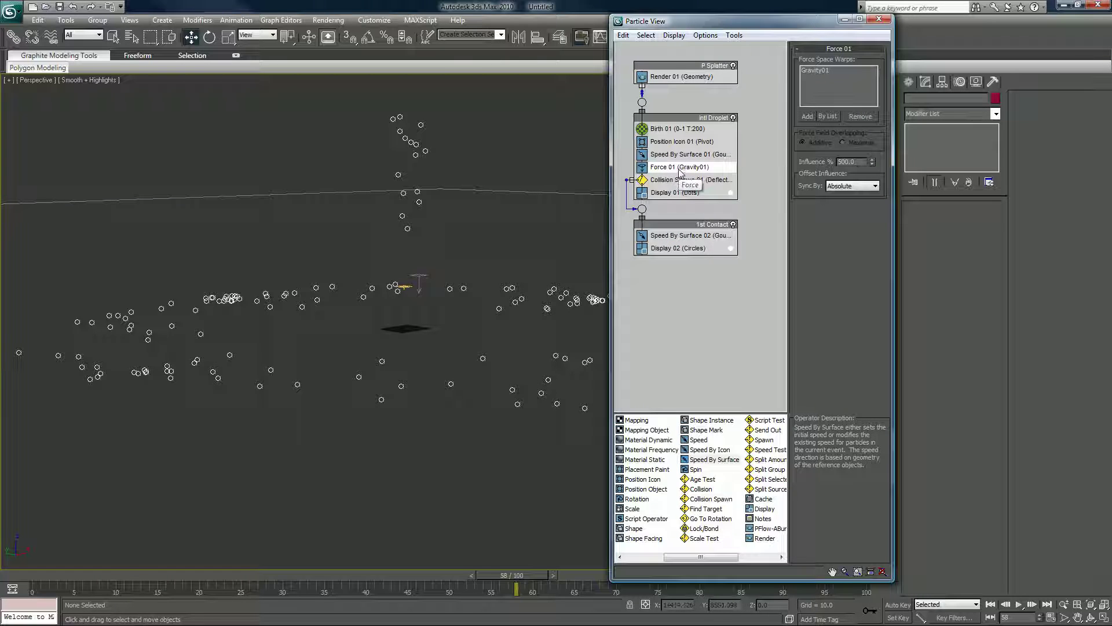
Locate the Force operator among the available Particle Flow operators for the 1st Contact event
left_click(644, 387)
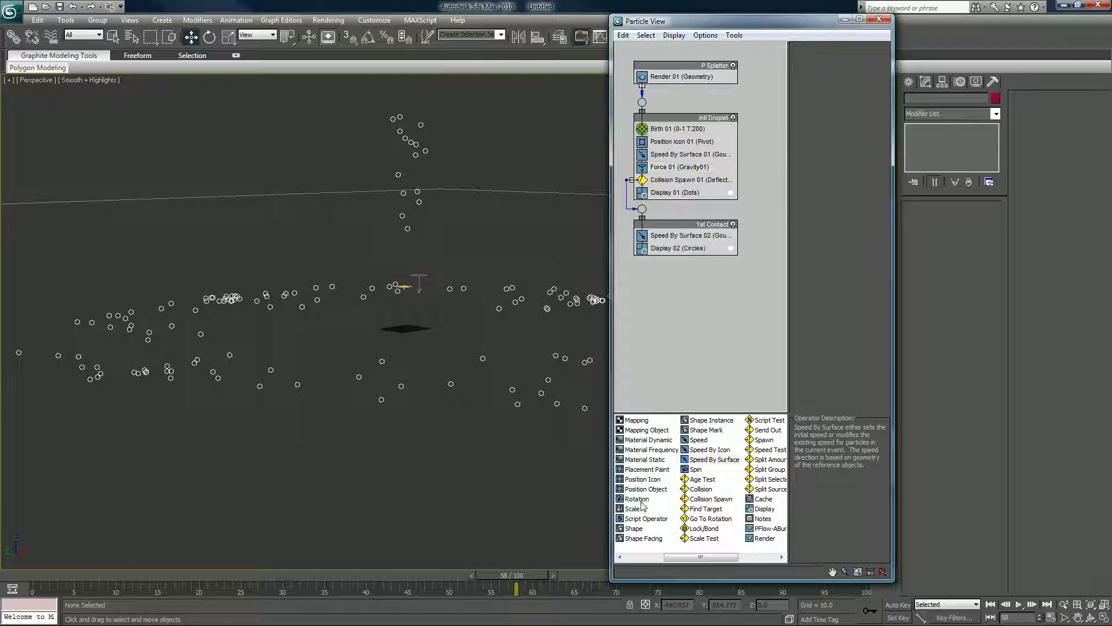
scroll(641, 512, "left", 2)
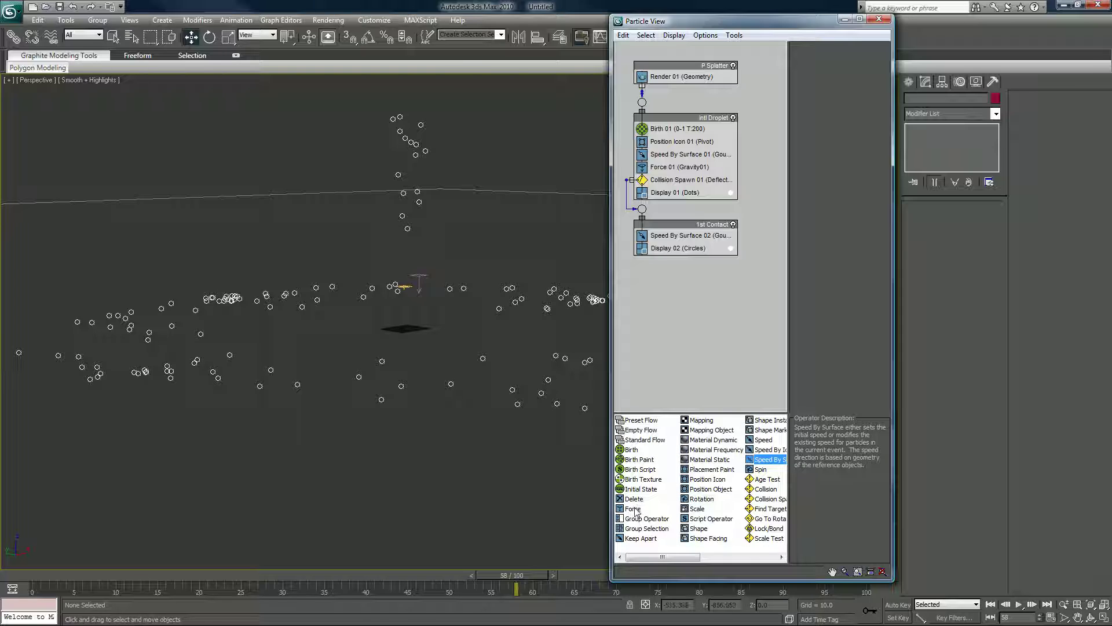